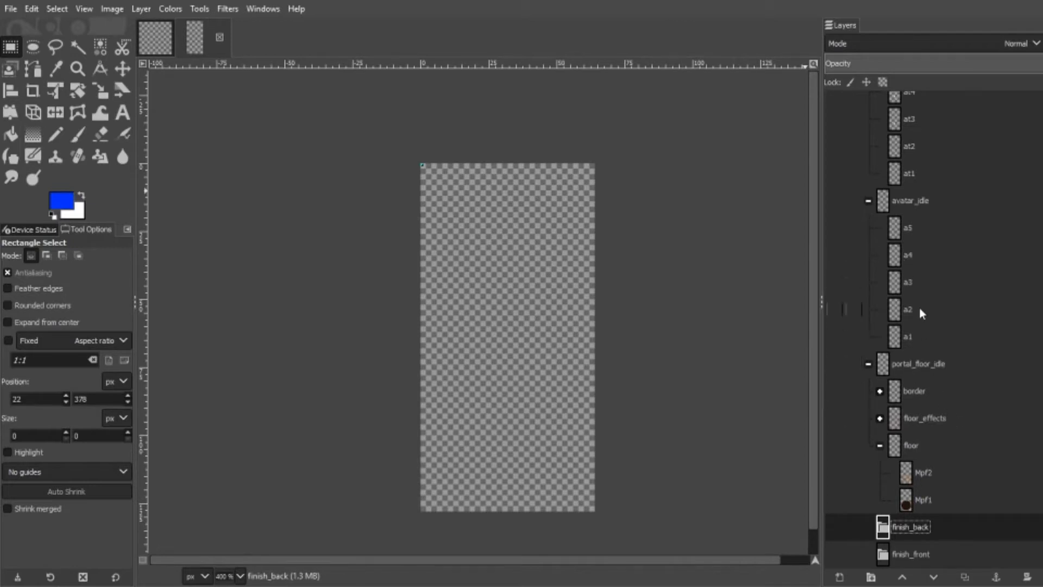
- Preview frames a1 to a5 of the avatar_idle group by showing and hiding them one at a time
{"action": "left_click", "coordinate": [933, 336]}
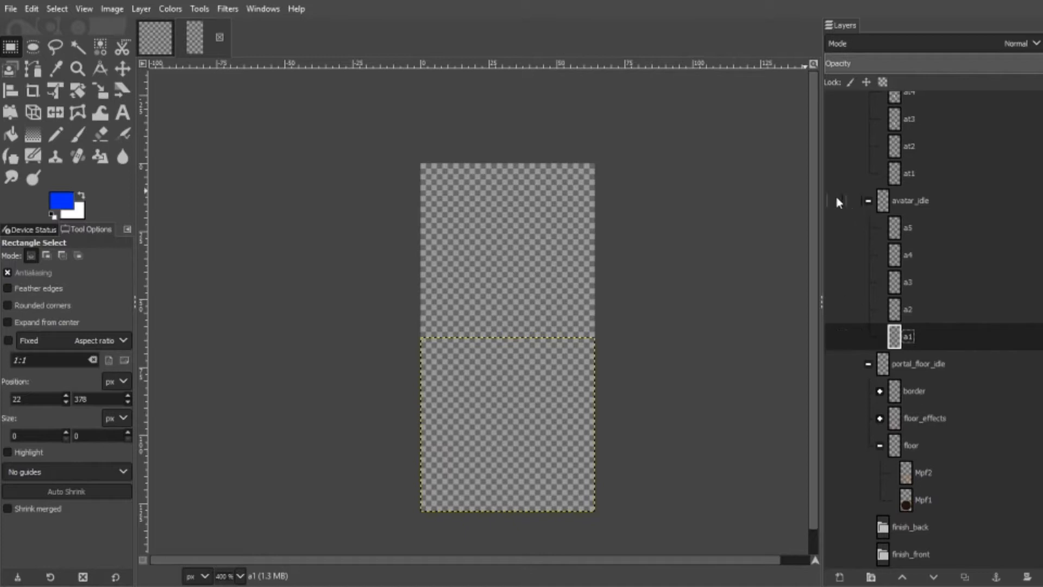
{"action": "left_click", "coordinate": [835, 336]}
{"action": "left_click", "coordinate": [835, 335]}
{"action": "left_click", "coordinate": [834, 309]}
{"action": "left_click", "coordinate": [834, 310]}
{"action": "left_click", "coordinate": [835, 282]}
{"action": "left_click", "coordinate": [835, 281]}
{"action": "left_click", "coordinate": [836, 256]}
{"action": "left_click", "coordinate": [836, 256]}
{"action": "left_click", "coordinate": [837, 228]}
{"action": "left_click", "coordinate": [843, 230]}
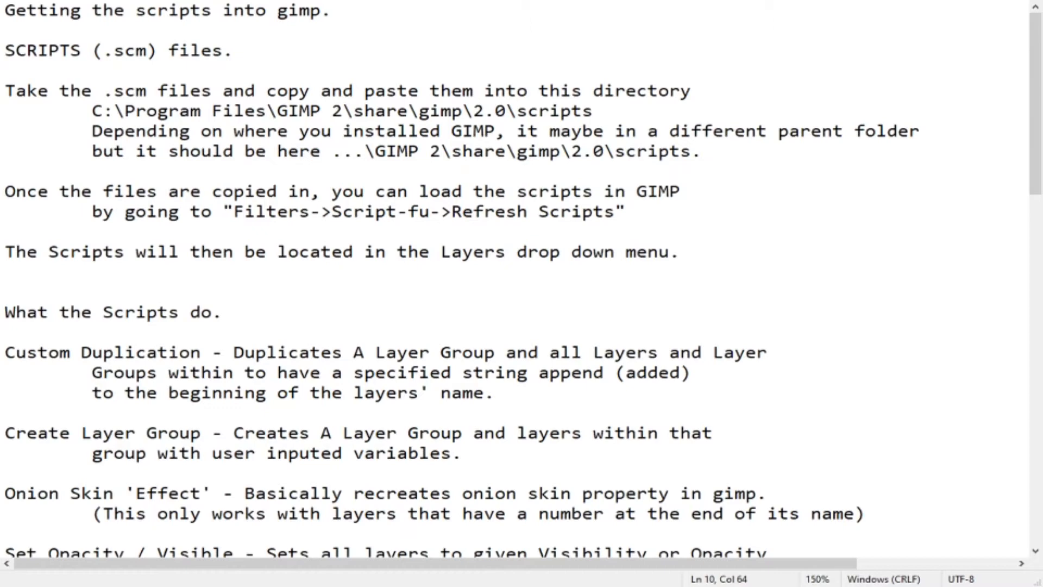
- Highlight the SCRIPTS (.scm) heading in the instructions, and select the five .scm files in the Gimp Animation Package folder in File Explorer
{"action": "left_click", "coordinate": [95, 33]}
{"action": "mouse_move", "coordinate": [12, 28]}
{"action": "left_mouse_down"}
{"action": "mouse_move", "coordinate": [520, 112]}
{"action": "mouse_move", "coordinate": [516, 134]}
{"action": "mouse_move", "coordinate": [367, 56]}
{"action": "mouse_move", "coordinate": [10, 49]}
{"action": "left_mouse_up"}
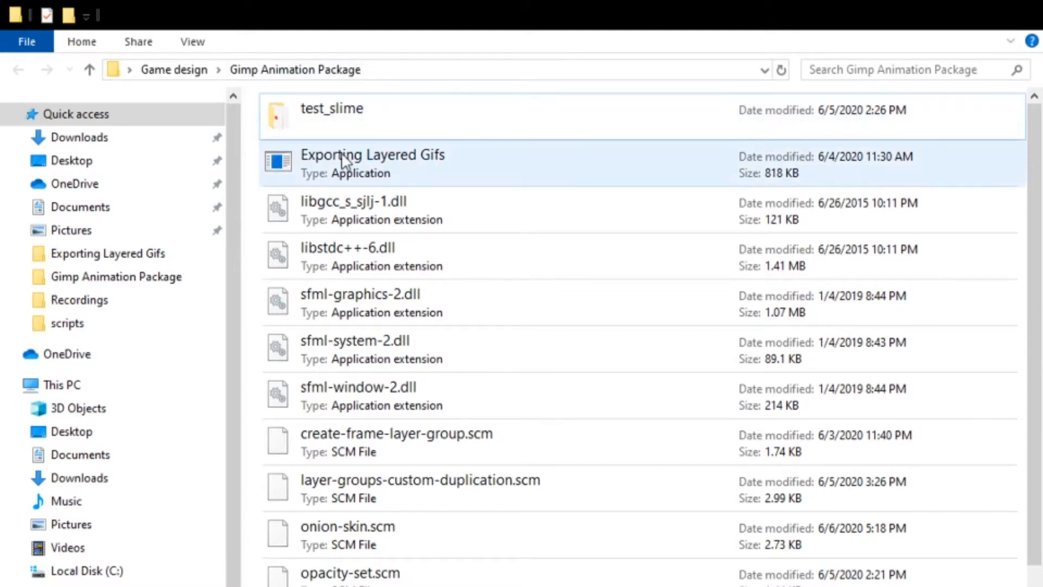
{"action": "scroll", "coordinate": [389, 106], "scroll_direction": "down", "scroll_amount": 1}
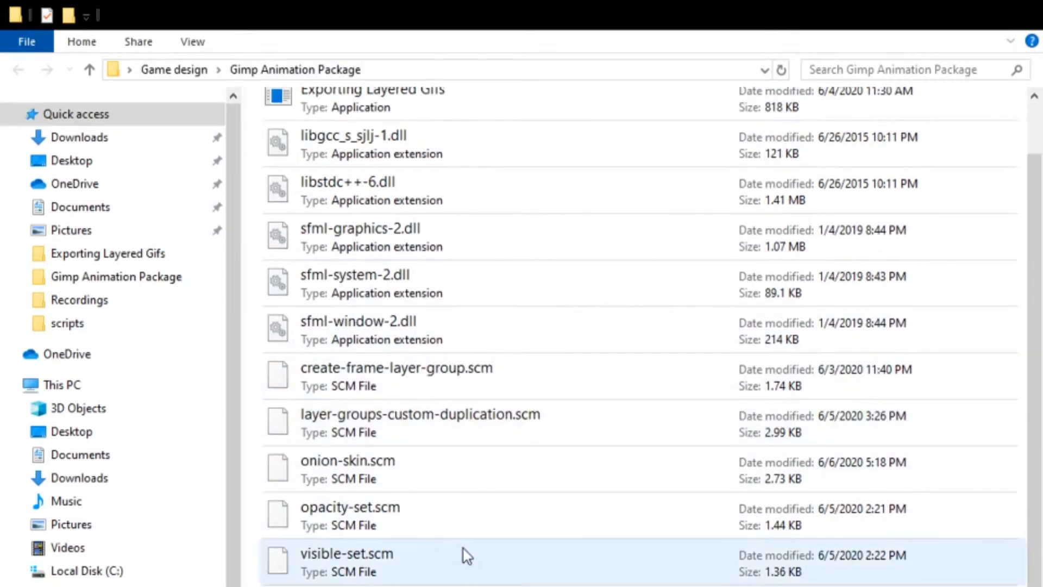
{"action": "scroll", "coordinate": [459, 387], "scroll_direction": "up", "scroll_amount": 1}
{"action": "scroll", "coordinate": [454, 253], "scroll_direction": "down", "scroll_amount": 1}
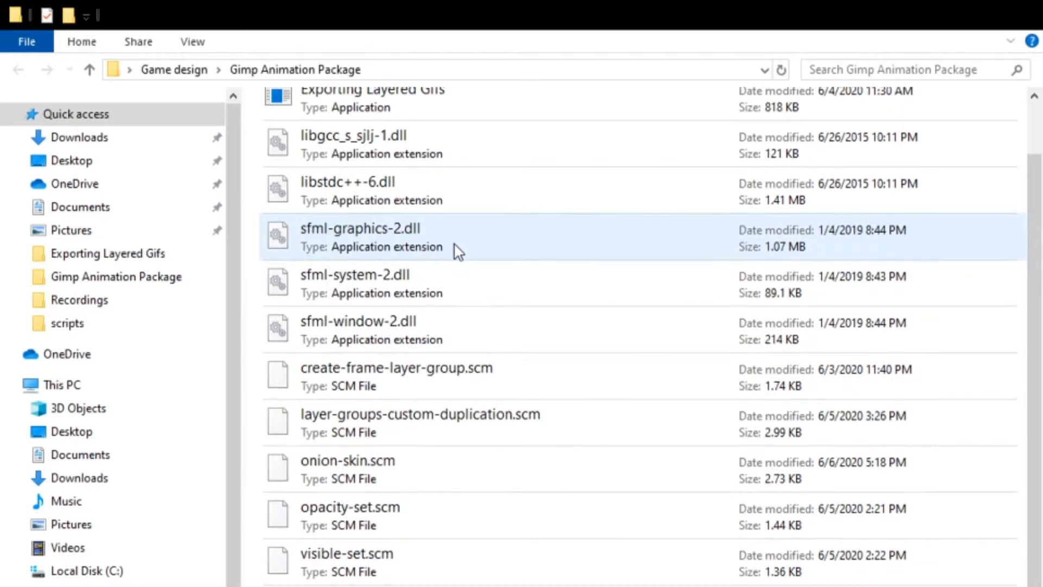
{"action": "left_click", "coordinate": [434, 388]}
{"action": "left_click", "coordinate": [429, 554], "text": "shift"}
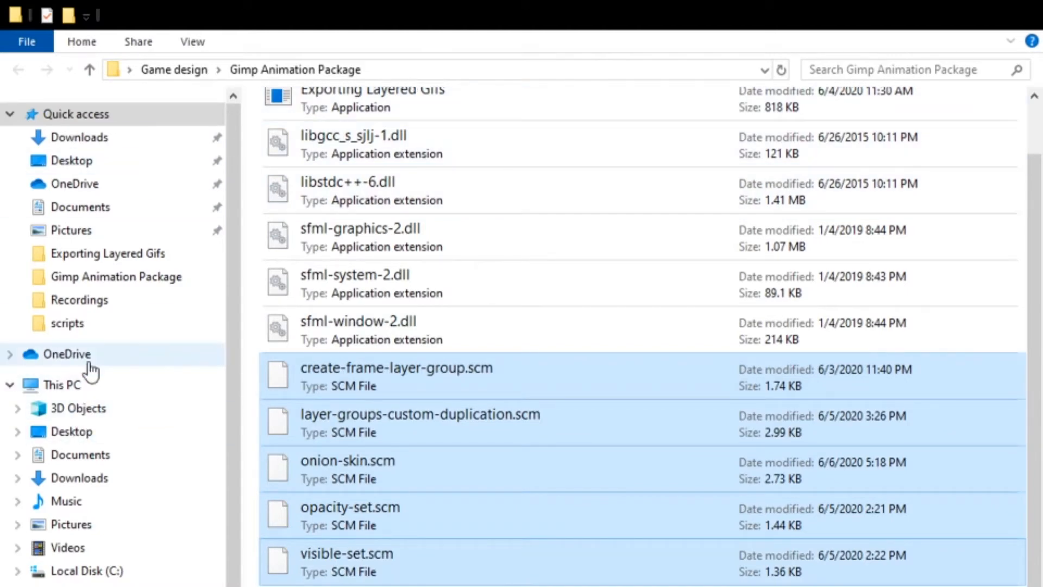
- Open the folder C:\Program Files\GIMP 2\share\gimp\2.0\scripts and look through its script files
{"action": "left_click", "coordinate": [63, 387]}
{"action": "double_click", "coordinate": [367, 337]}
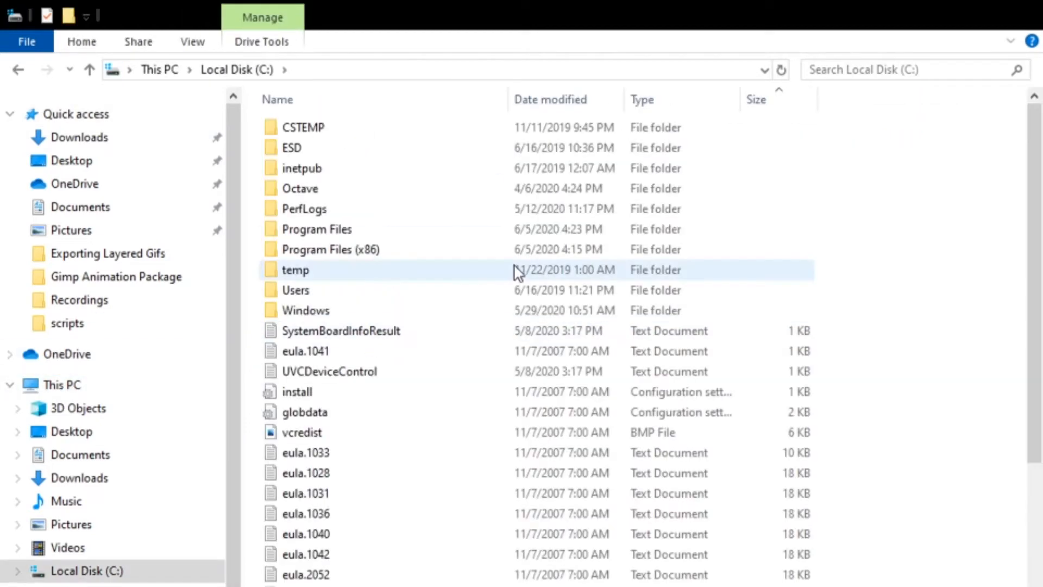
{"action": "double_click", "coordinate": [356, 234]}
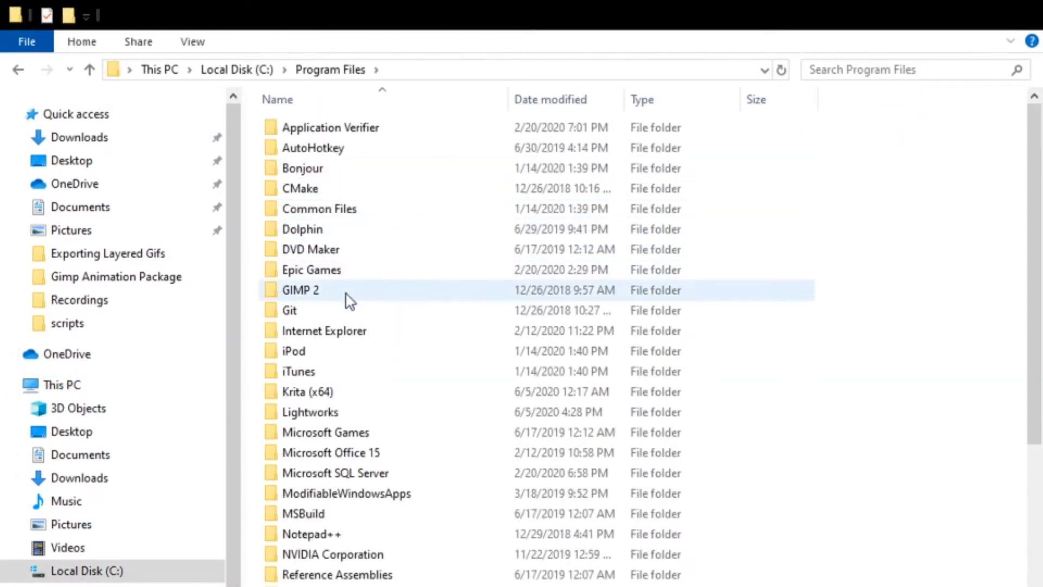
{"action": "double_click", "coordinate": [350, 298]}
{"action": "double_click", "coordinate": [318, 211]}
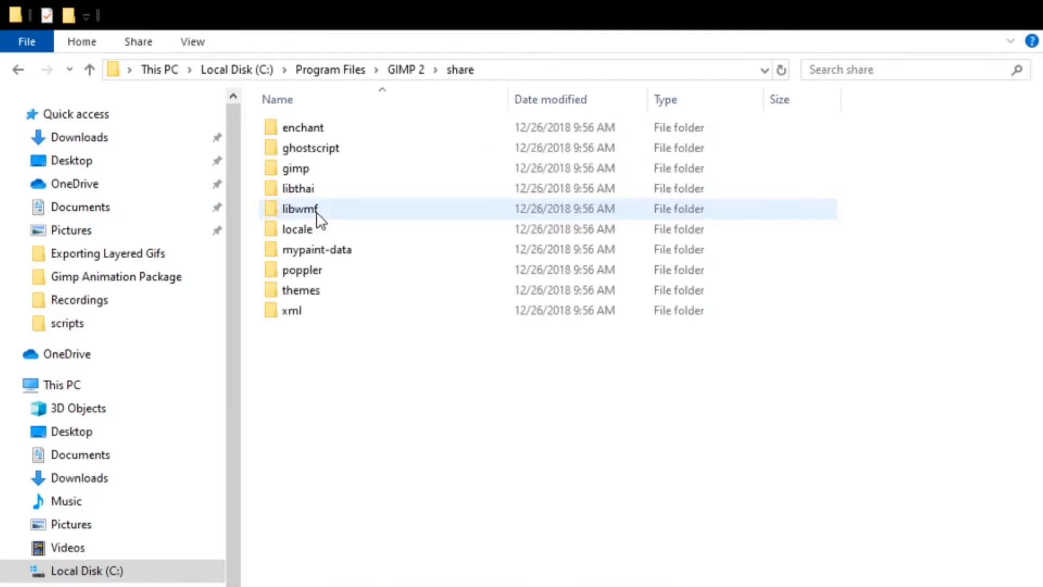
{"action": "double_click", "coordinate": [323, 173]}
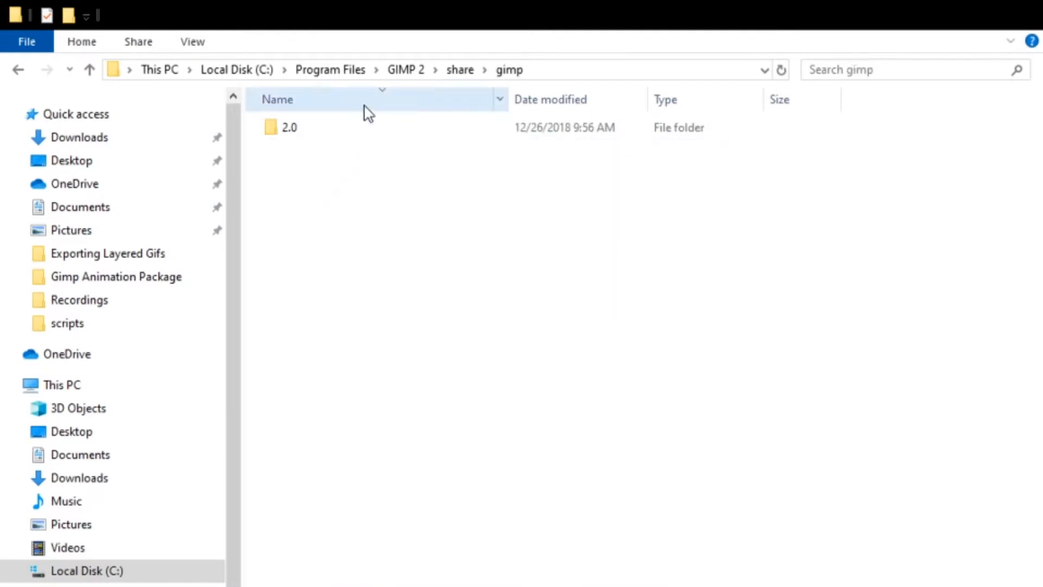
{"action": "double_click", "coordinate": [333, 133]}
{"action": "double_click", "coordinate": [317, 414]}
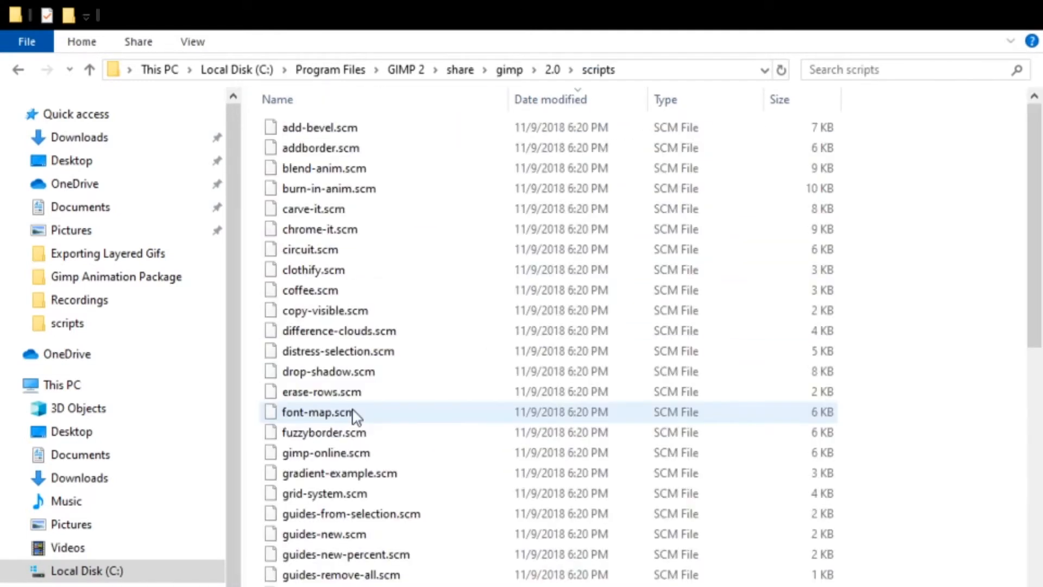
{"action": "scroll", "coordinate": [669, 228], "scroll_direction": "down", "scroll_amount": 9}
{"action": "scroll", "coordinate": [452, 438], "scroll_direction": "up", "scroll_amount": 9}
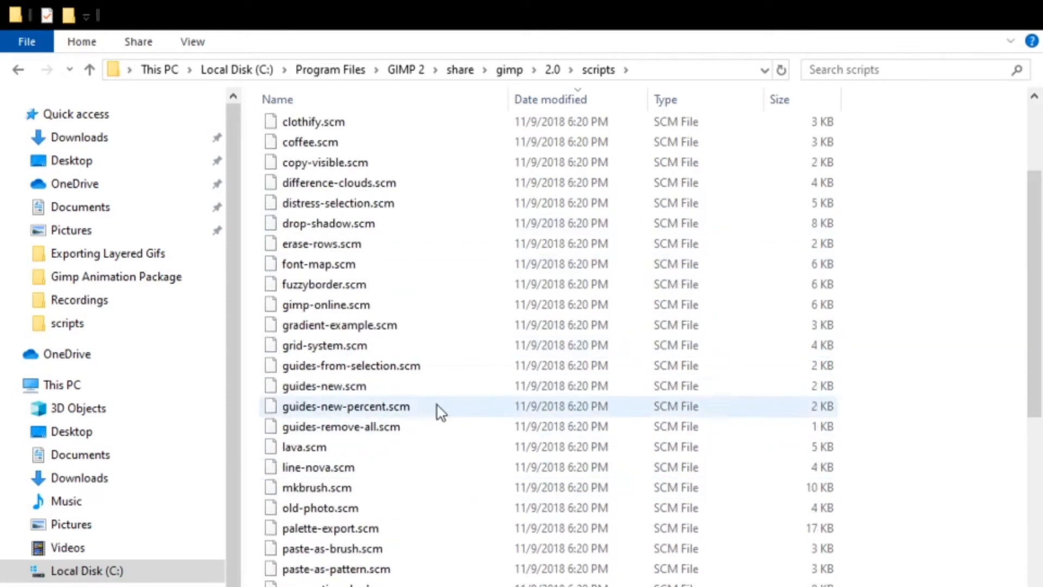
{"action": "scroll", "coordinate": [484, 348], "scroll_direction": "down", "scroll_amount": 9}
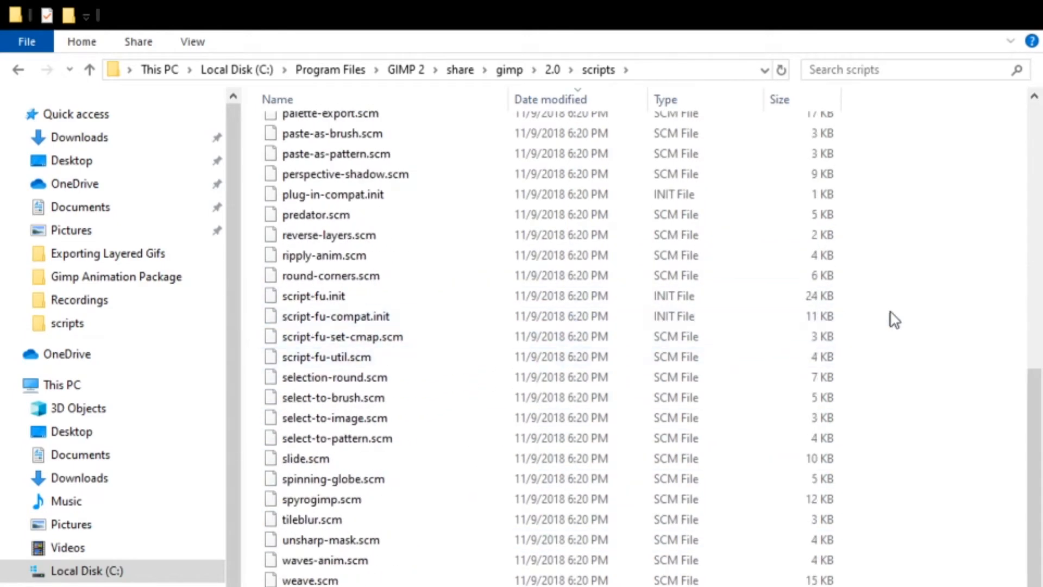
{"action": "left_click_drag", "start_coordinate": [1036, 433], "coordinate": [946, 200]}
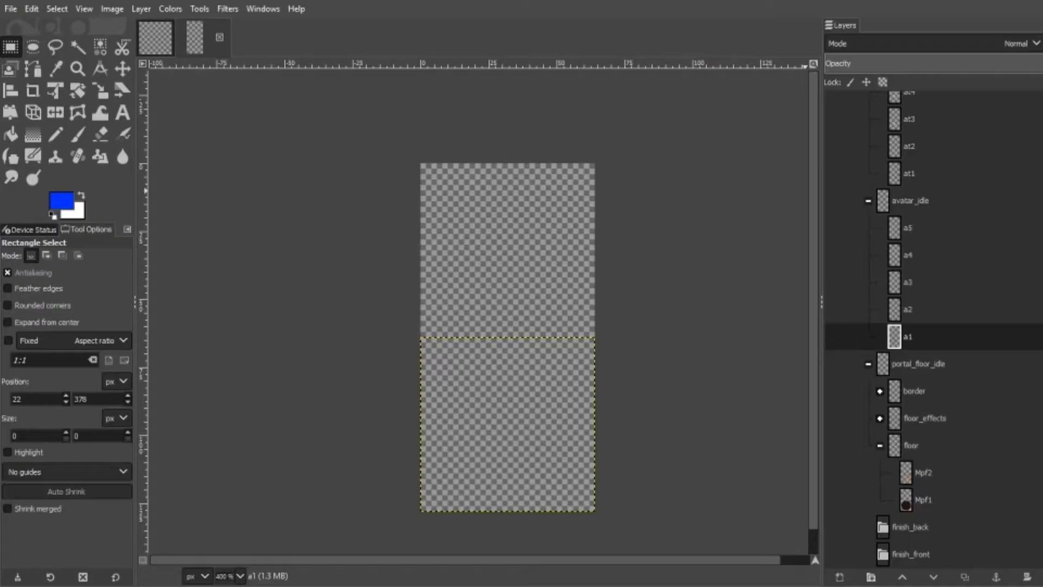
- Switch to GIMP and locate the Script-Fu refresh command and the added scripts among the layer commands
{"action": "left_click", "coordinate": [227, 9]}
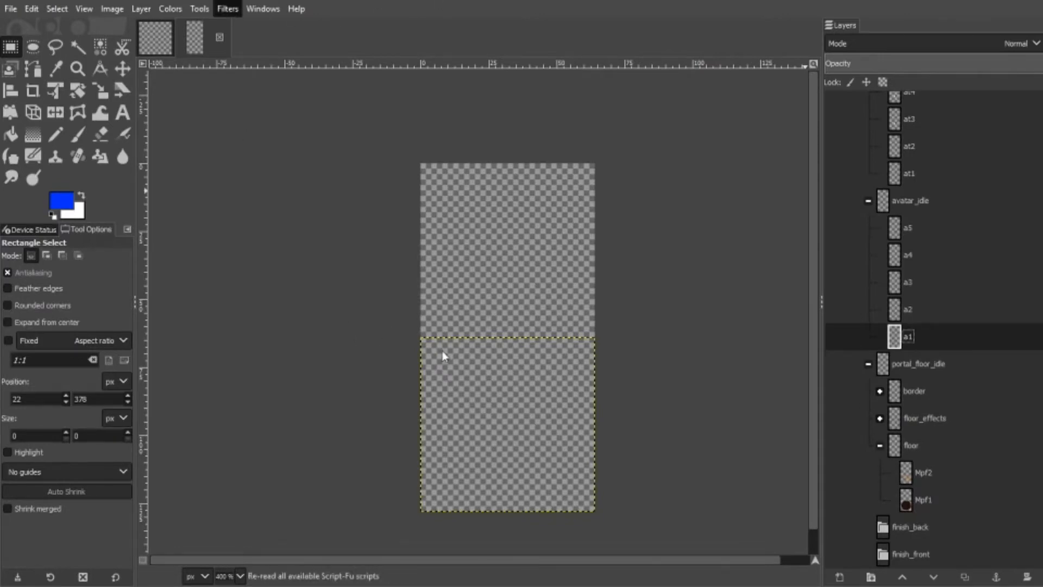
{"action": "mouse_move", "coordinate": [140, 9]}
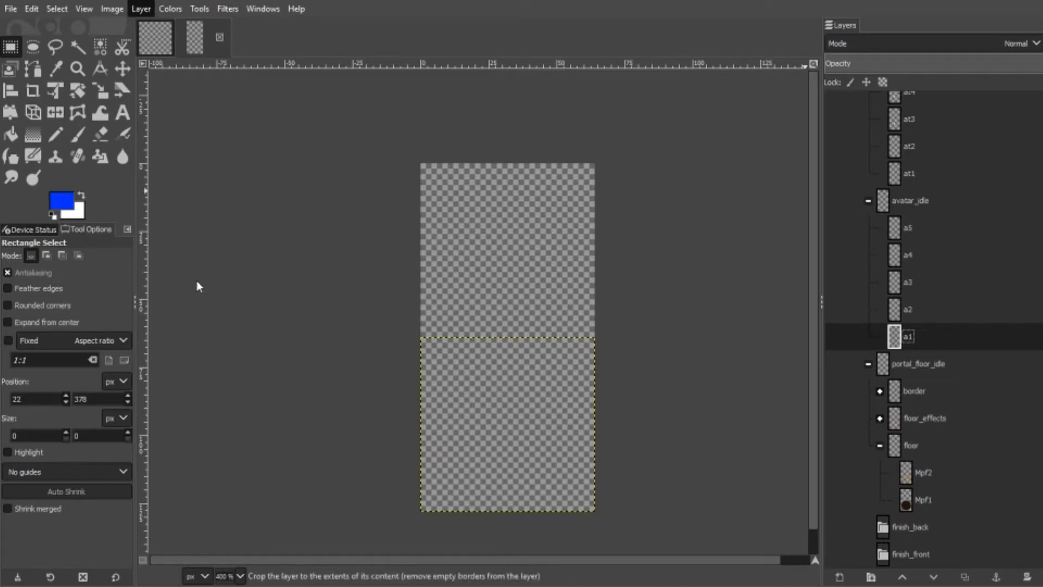
{"action": "mouse_move", "coordinate": [226, 8]}
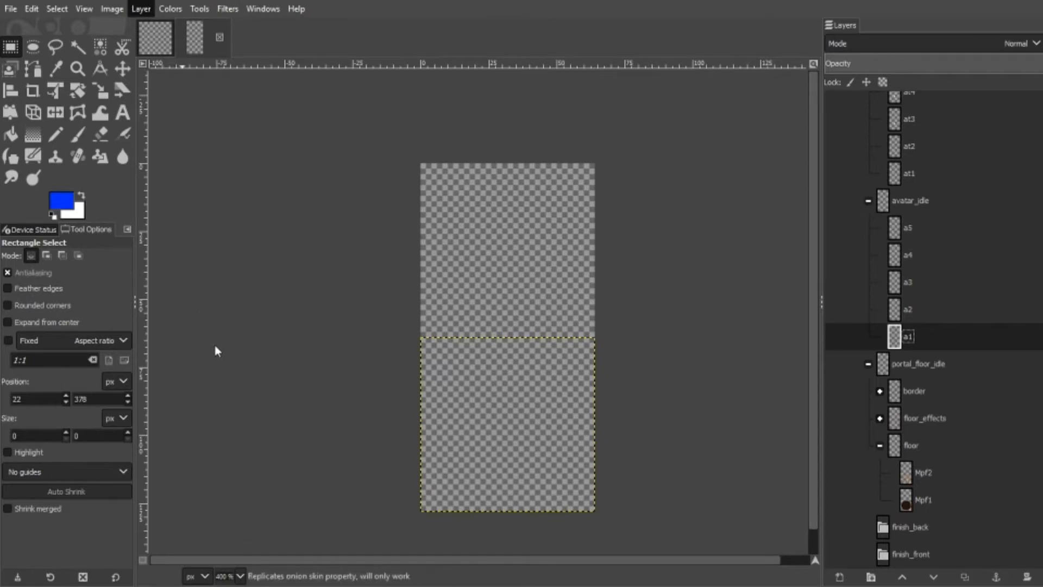
{"action": "left_click", "coordinate": [508, 283]}
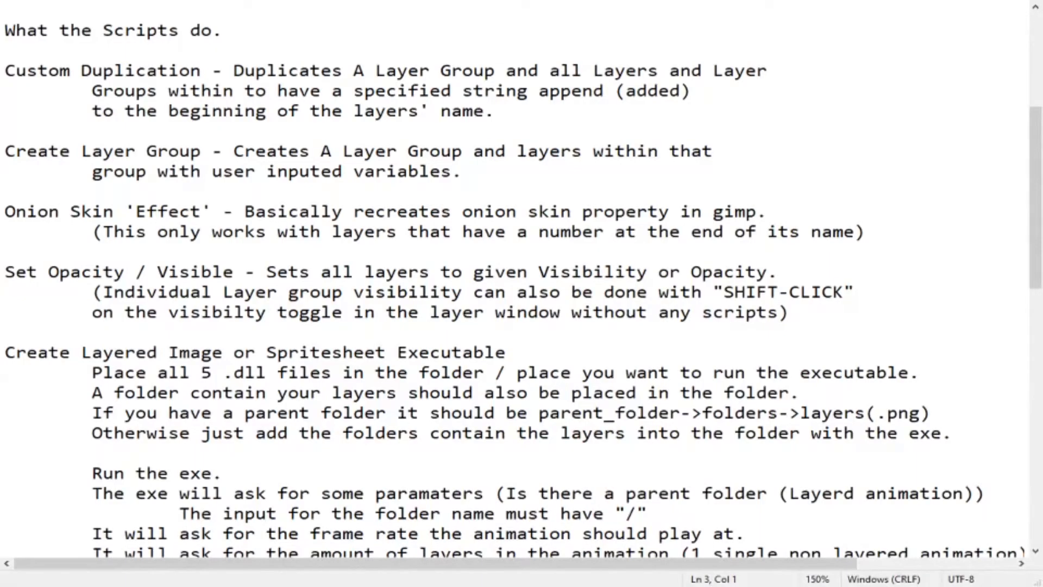
- Highlight the Custom Duplication description in the instructions, and make frames af1 to af5 of the avatar_finish group visible in GIMP
{"action": "left_click", "coordinate": [589, 112]}
{"action": "left_click_drag", "start_coordinate": [610, 118], "coordinate": [5, 71]}
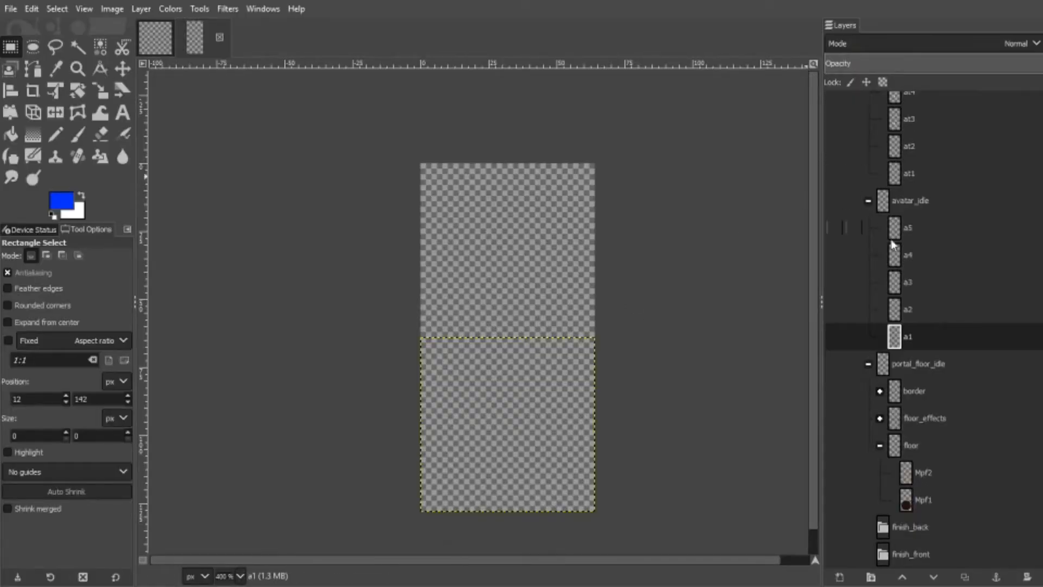
{"action": "scroll", "coordinate": [892, 232], "scroll_direction": "up", "scroll_amount": 5}
{"action": "left_click", "coordinate": [908, 105]}
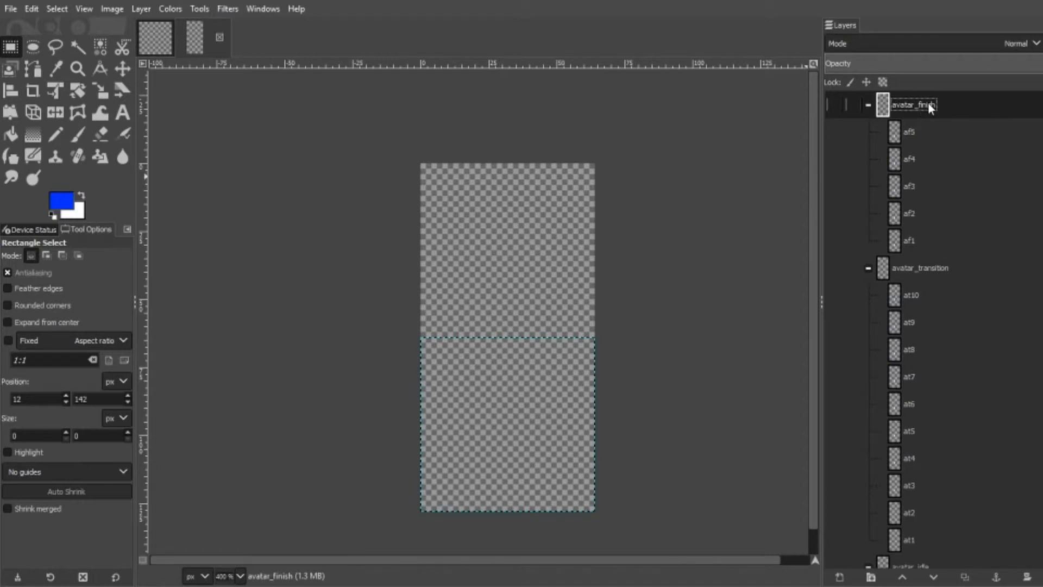
{"action": "left_click_drag", "start_coordinate": [832, 132], "coordinate": [835, 242]}
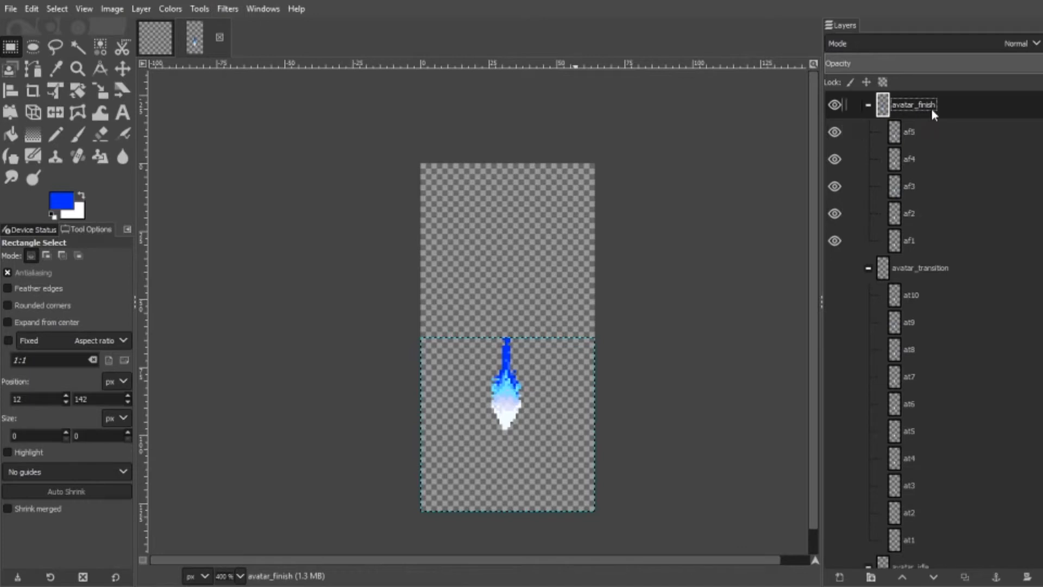
- Duplicate the avatar_finish group and its frames with the custom duplication script, using the name prefix green_, and select green_af1
{"action": "left_click", "coordinate": [139, 7]}
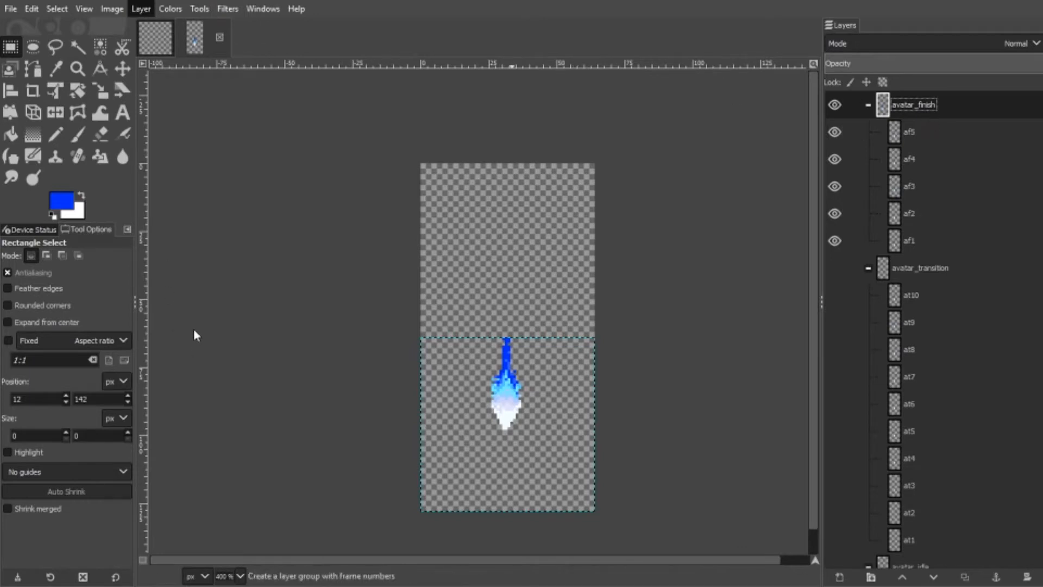
{"action": "left_click", "coordinate": [203, 341]}
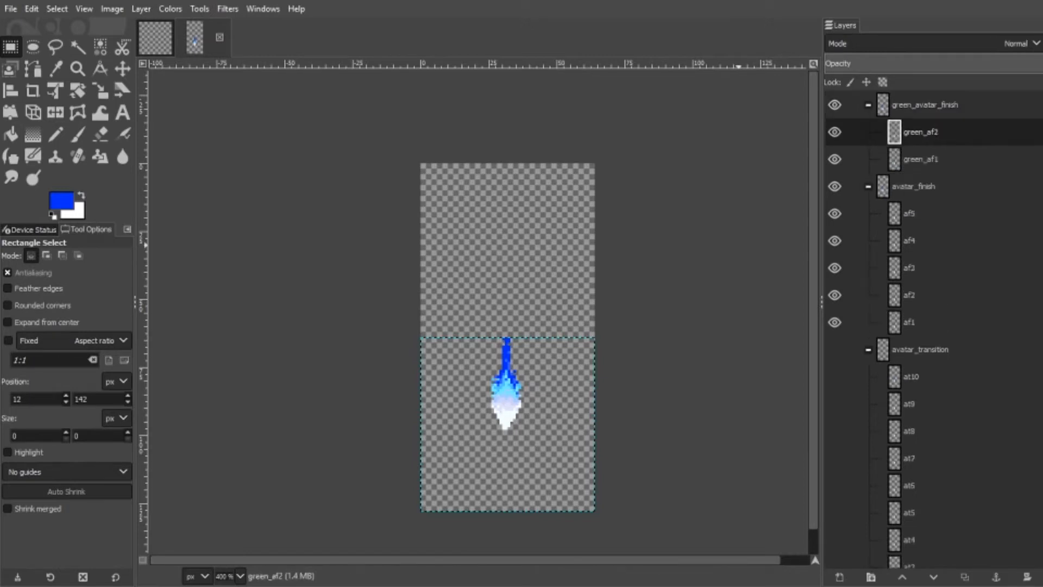
{"action": "left_click", "coordinate": [914, 243]}
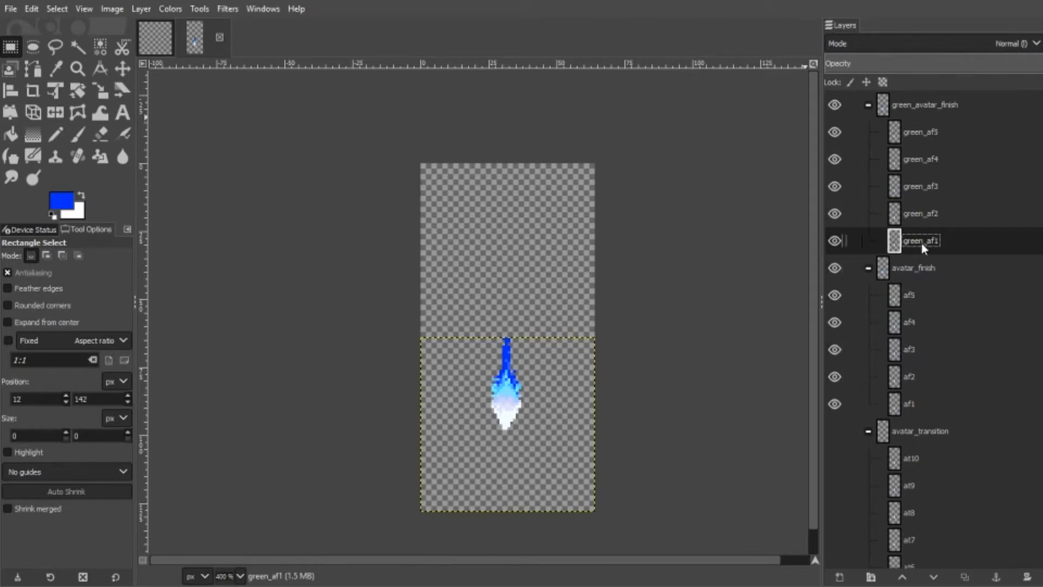
- Hide the original avatar_finish group and inspect the duplicated flame sprite close up
{"action": "left_click", "coordinate": [834, 268]}
{"action": "scroll", "coordinate": [508, 413], "scroll_direction": "up", "scroll_amount": 4}
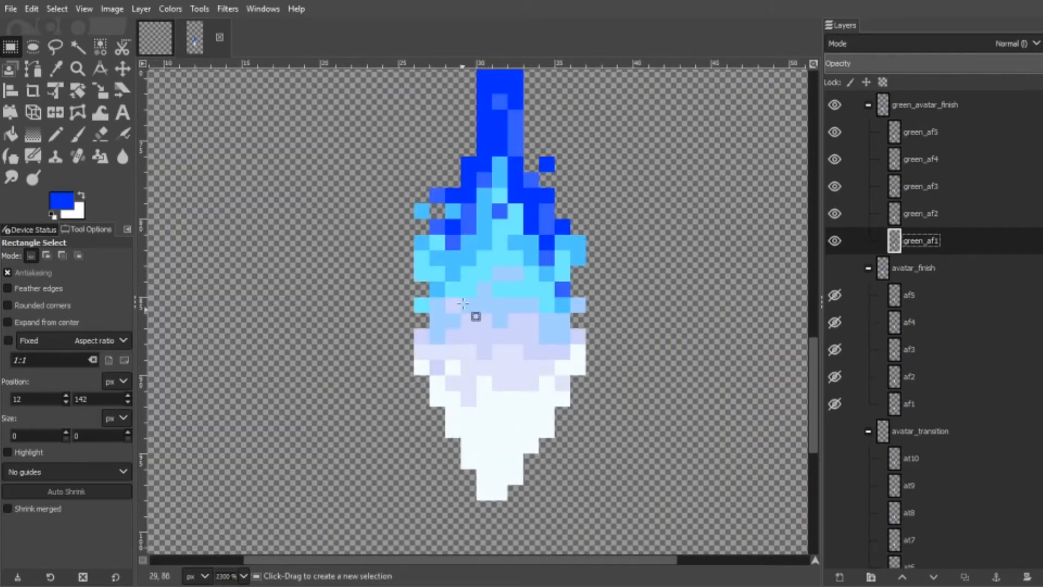
{"action": "scroll", "coordinate": [509, 413], "scroll_direction": "down", "scroll_amount": 2}
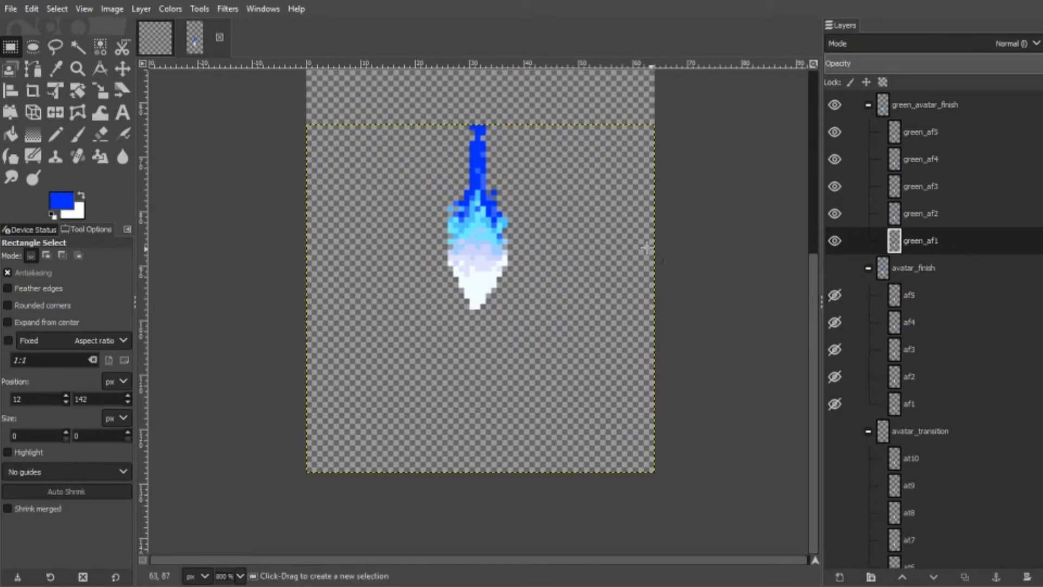
{"action": "scroll", "coordinate": [629, 340], "scroll_direction": "up", "scroll_amount": 3}
{"action": "scroll", "coordinate": [526, 365], "scroll_direction": "down", "scroll_amount": 2}
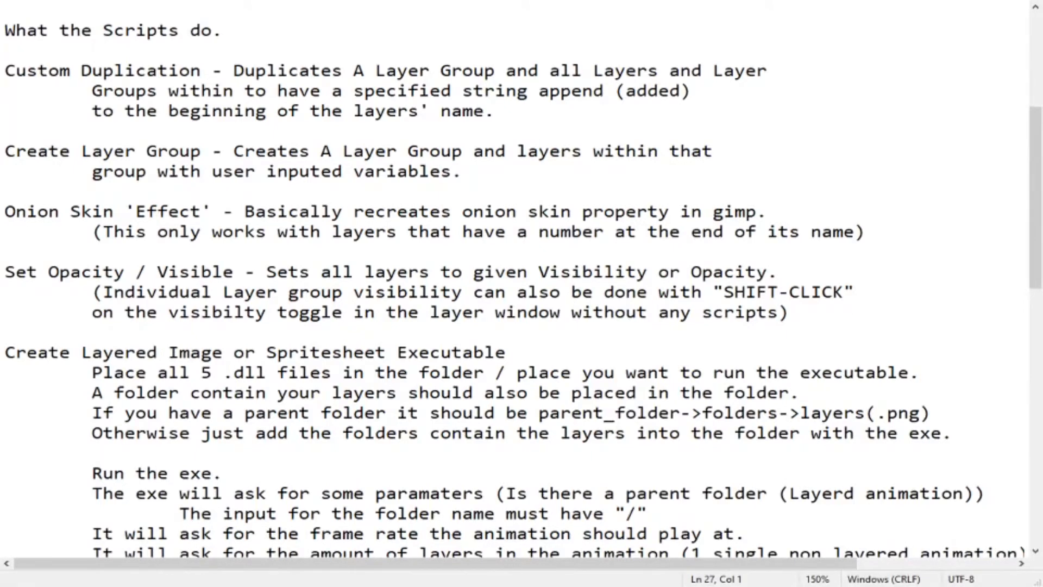
- Highlight the Create Layer Group description in the instructions, and manually add a layer group containing a layer named ad1 above af4
{"action": "left_click_drag", "start_coordinate": [463, 171], "coordinate": [4, 151]}
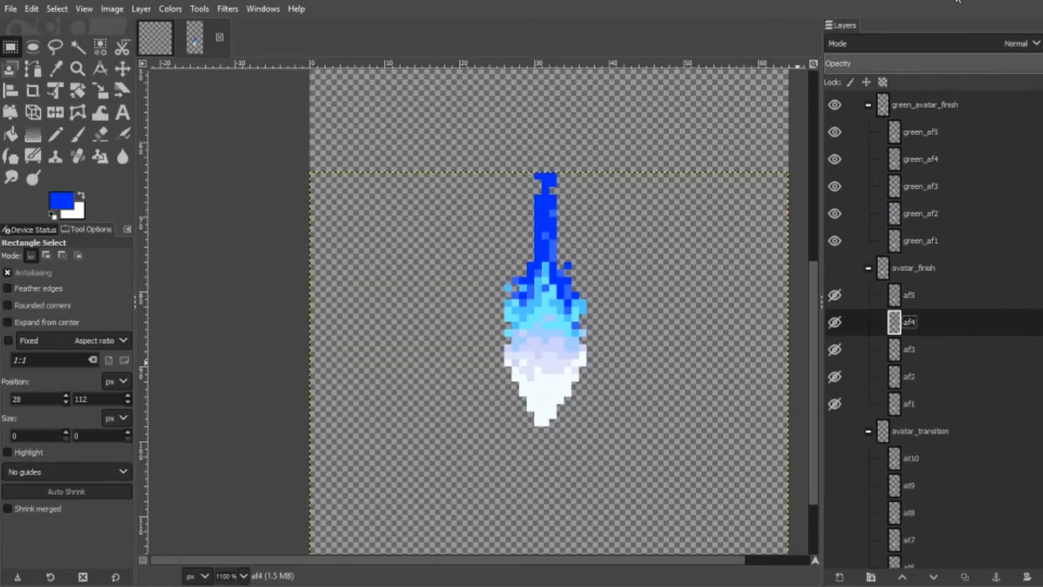
{"action": "left_click", "coordinate": [967, 37]}
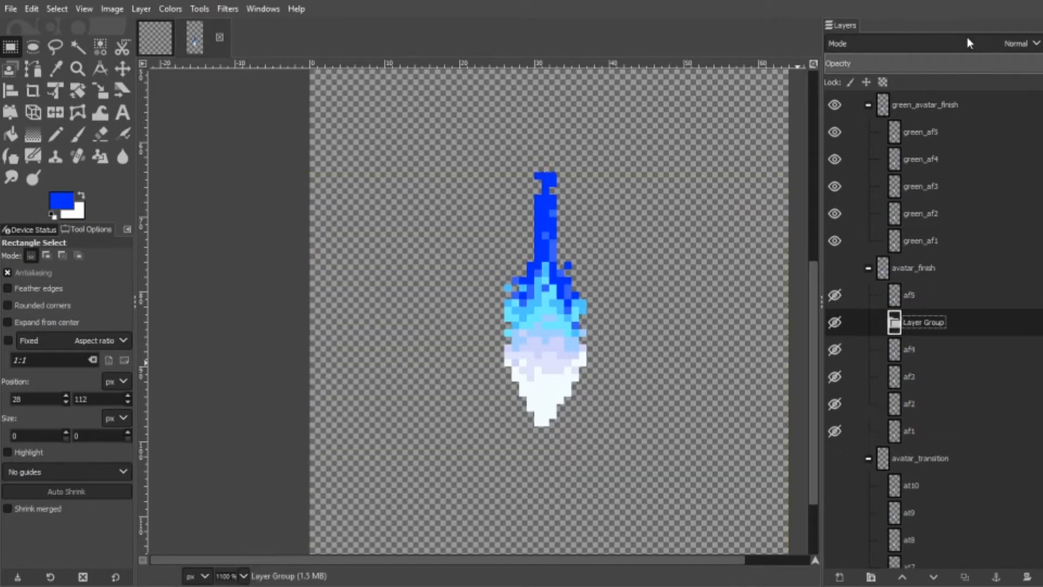
{"action": "double_click", "coordinate": [927, 322]}
{"action": "left_click", "coordinate": [929, 376]}
{"action": "left_click", "coordinate": [934, 325]}
{"action": "left_click", "coordinate": [991, 11]}
{"action": "key", "text": "Return"}
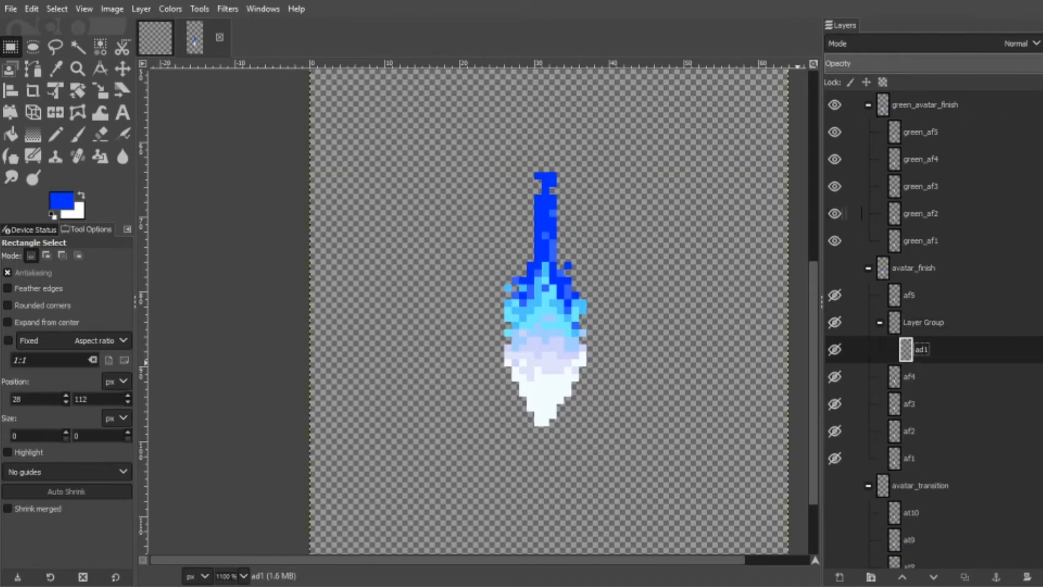
- Delete the manually added layer group, including layer ad1, from the avatar_finish group
{"action": "mouse_move", "coordinate": [926, 351]}
{"action": "left_mouse_down"}
{"action": "mouse_move", "coordinate": [920, 341]}
{"action": "mouse_move", "coordinate": [931, 350]}
{"action": "left_mouse_up"}
{"action": "left_click", "coordinate": [932, 324]}
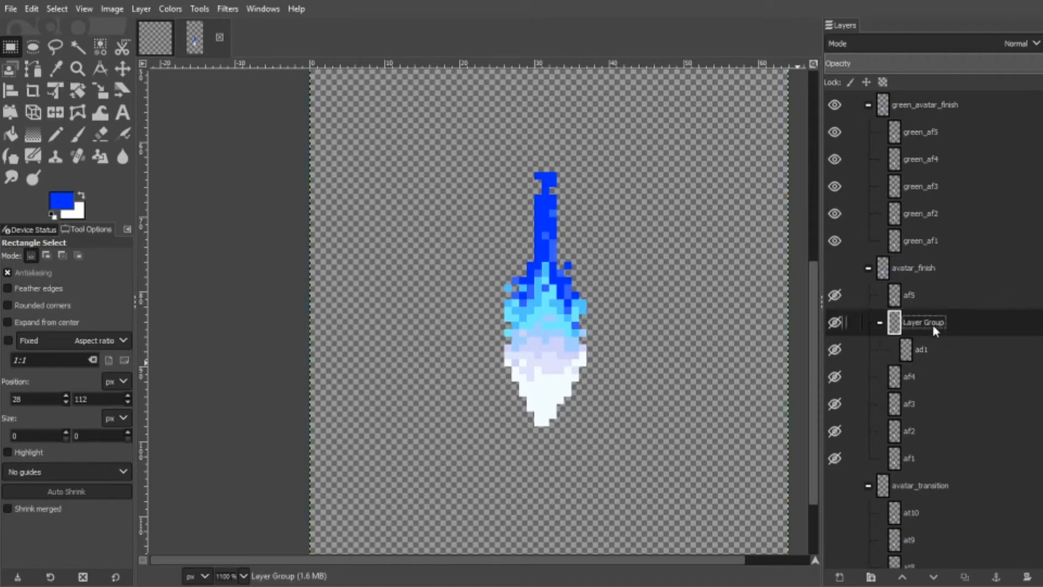
{"action": "left_click", "coordinate": [1001, 115]}
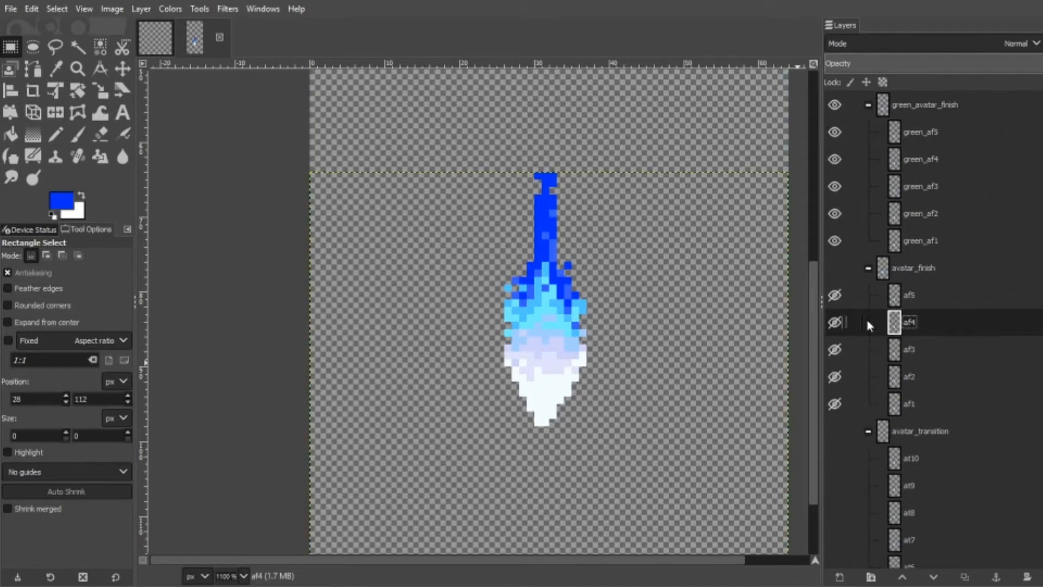
- Collapse the green_avatar_finish and avatar_finish groups and hide green_avatar_finish
{"action": "left_click", "coordinate": [869, 105]}
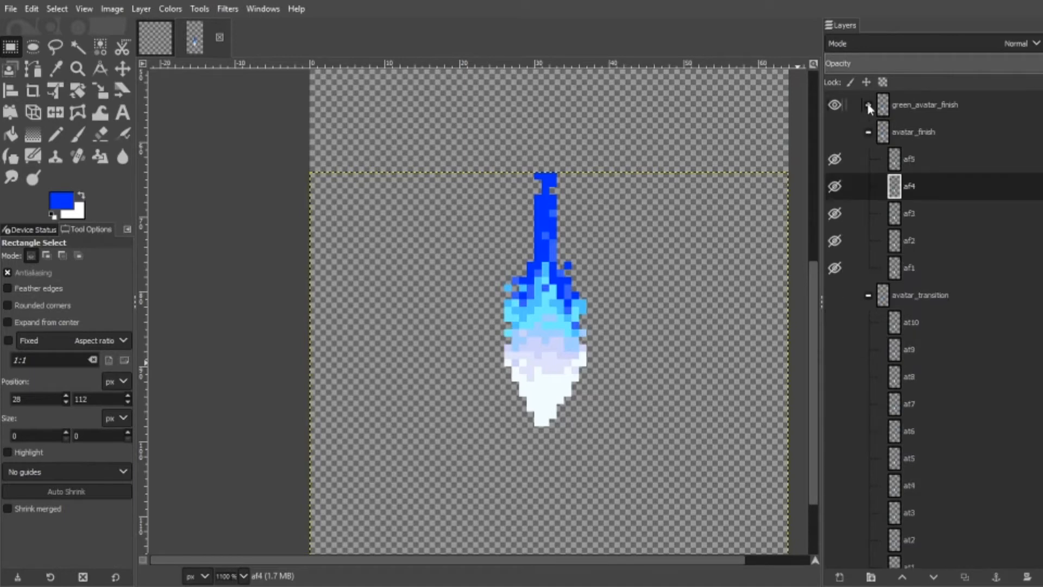
{"action": "left_click", "coordinate": [868, 133]}
{"action": "left_click", "coordinate": [839, 106]}
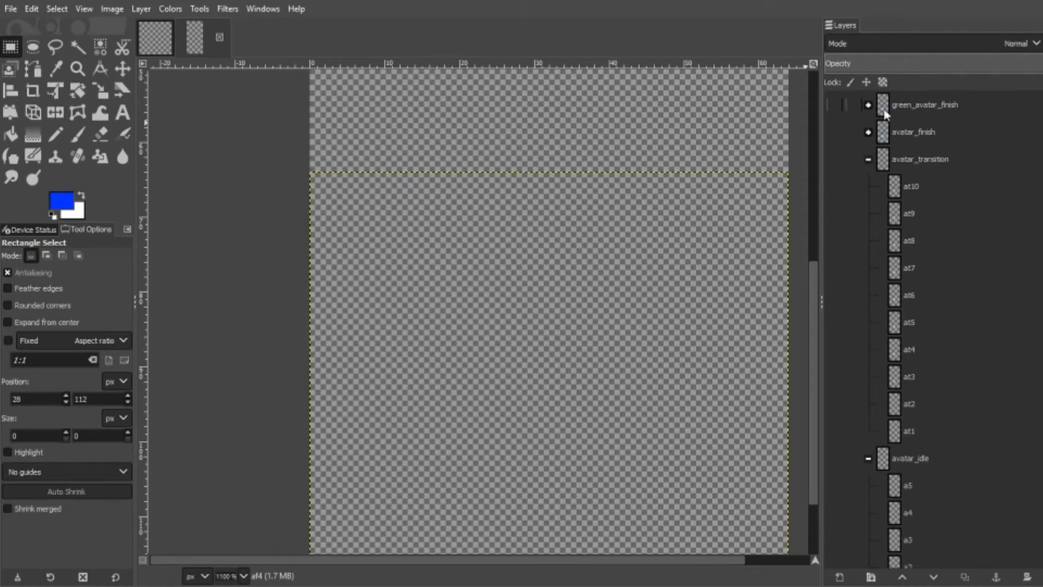
- Create a layer group named red_fire containing 15 frame layers, red_fire1 to red_fire15, with the Create Layer Group script, and collapse the group
{"action": "left_click", "coordinate": [141, 9]}
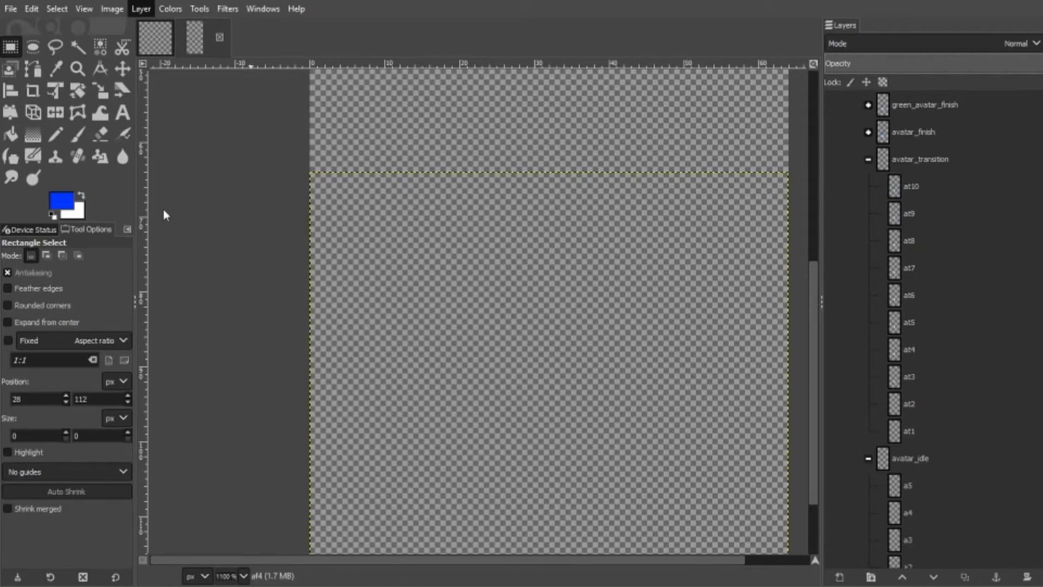
{"action": "left_click", "coordinate": [211, 320]}
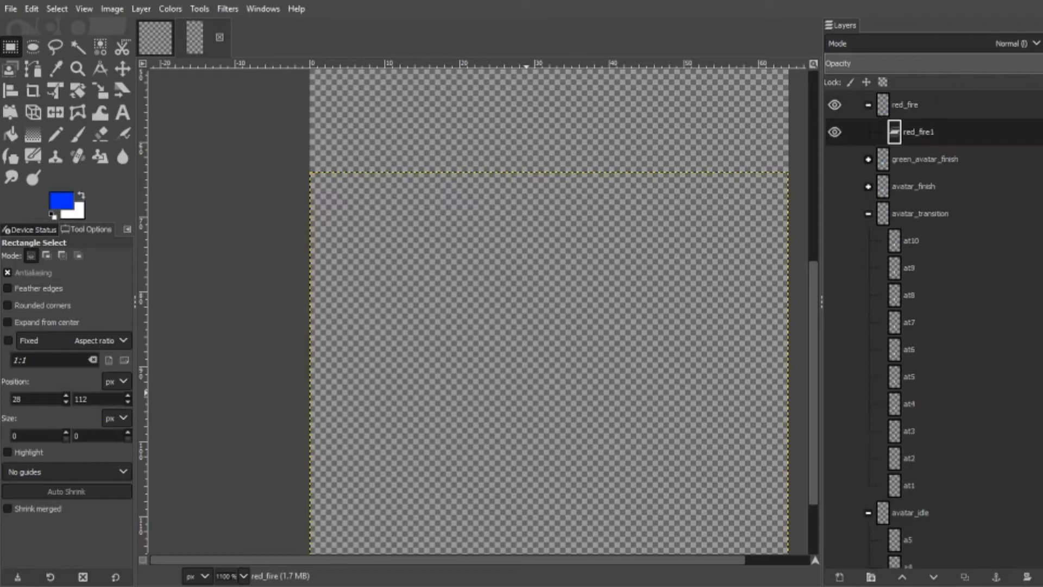
{"action": "left_click", "coordinate": [941, 513]}
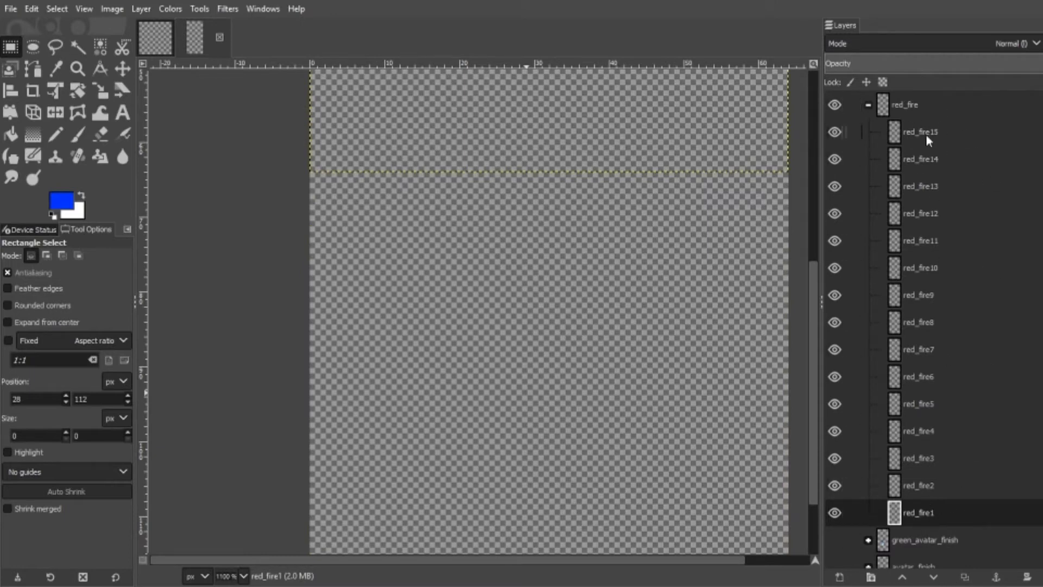
{"action": "left_click", "coordinate": [868, 106]}
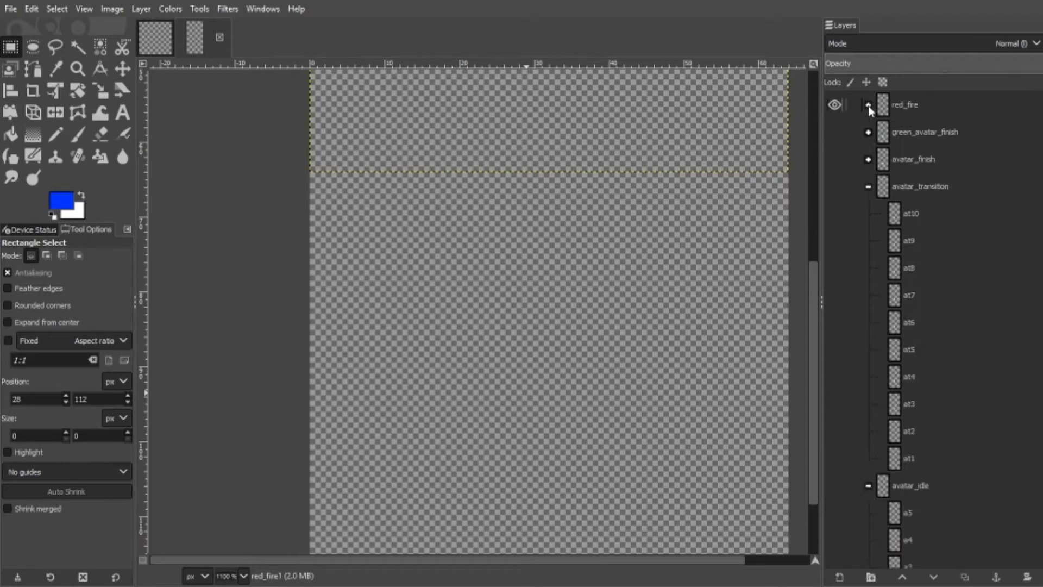
{"action": "left_click", "coordinate": [914, 99]}
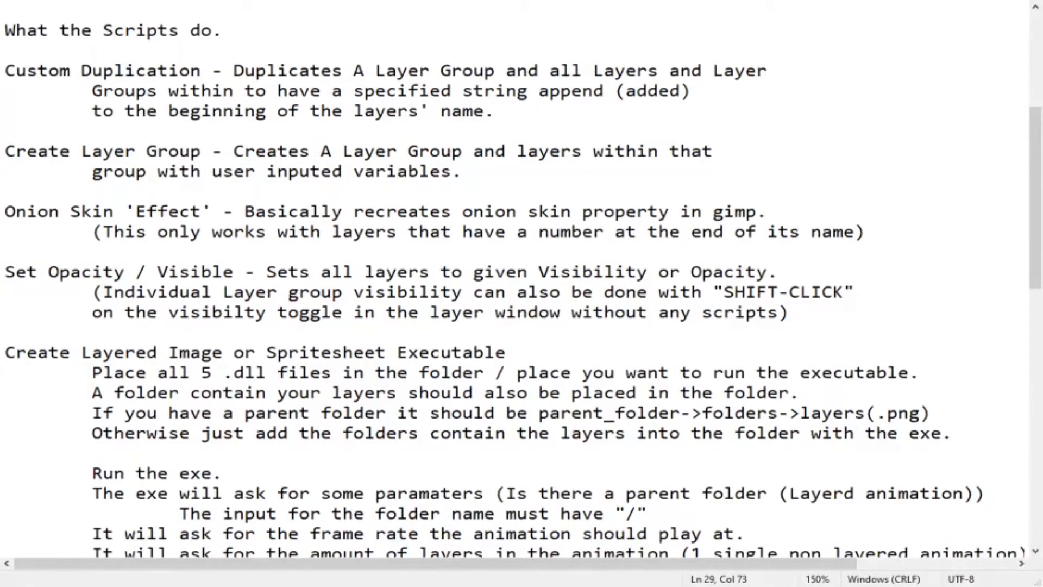
- Highlight the Onion Skin 'Effect' description in the instructions
{"action": "left_click", "coordinate": [114, 213]}
{"action": "left_click_drag", "start_coordinate": [865, 232], "coordinate": [7, 211]}
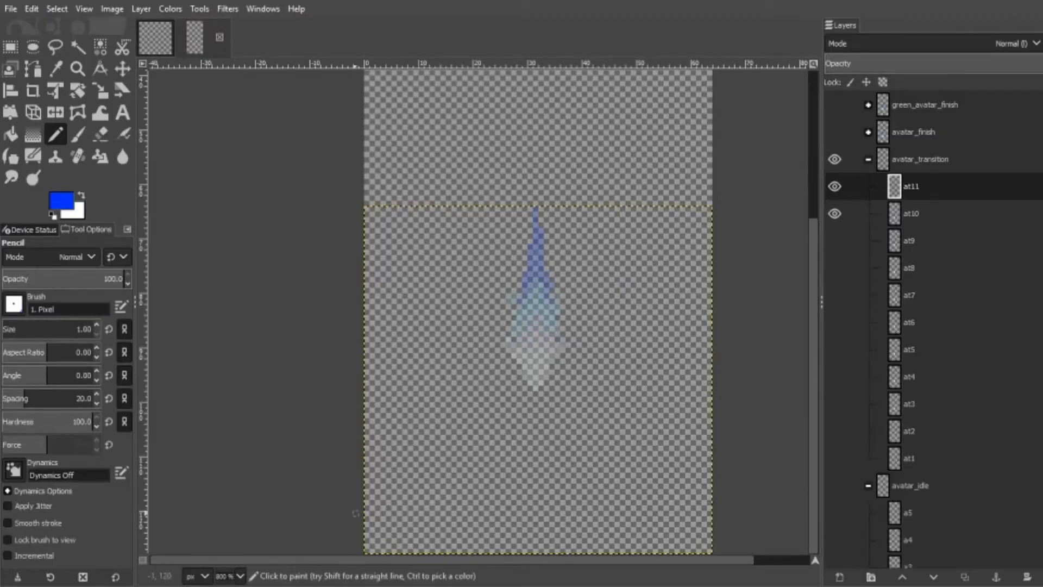
- Remove layer at11 from the avatar_transition group and restore layer at10 to full opacity
{"action": "left_click", "coordinate": [943, 187]}
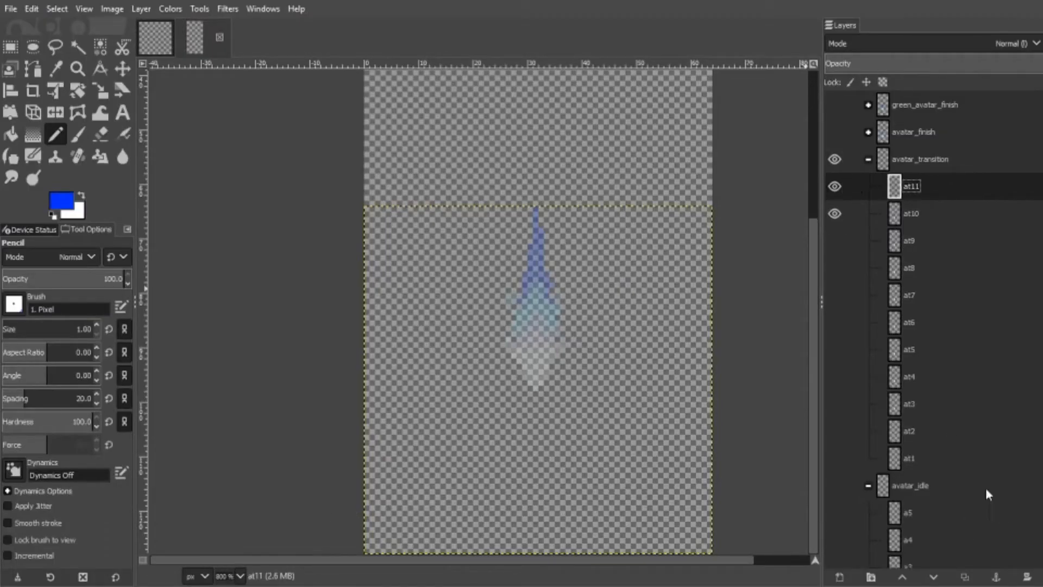
{"action": "key", "text": "ctrl+z"}
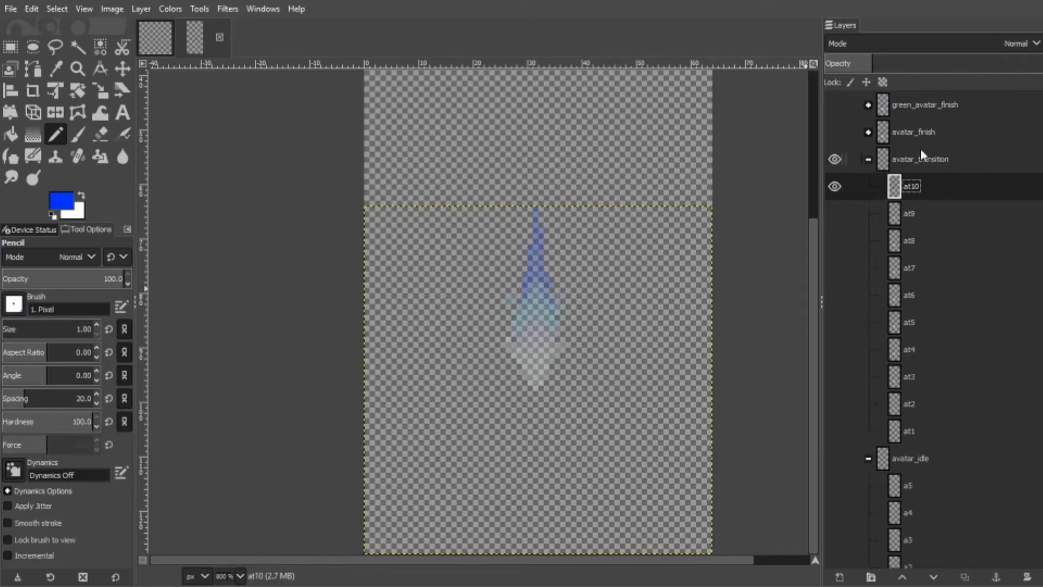
{"action": "left_click_drag", "start_coordinate": [884, 60], "coordinate": [1040, 62]}
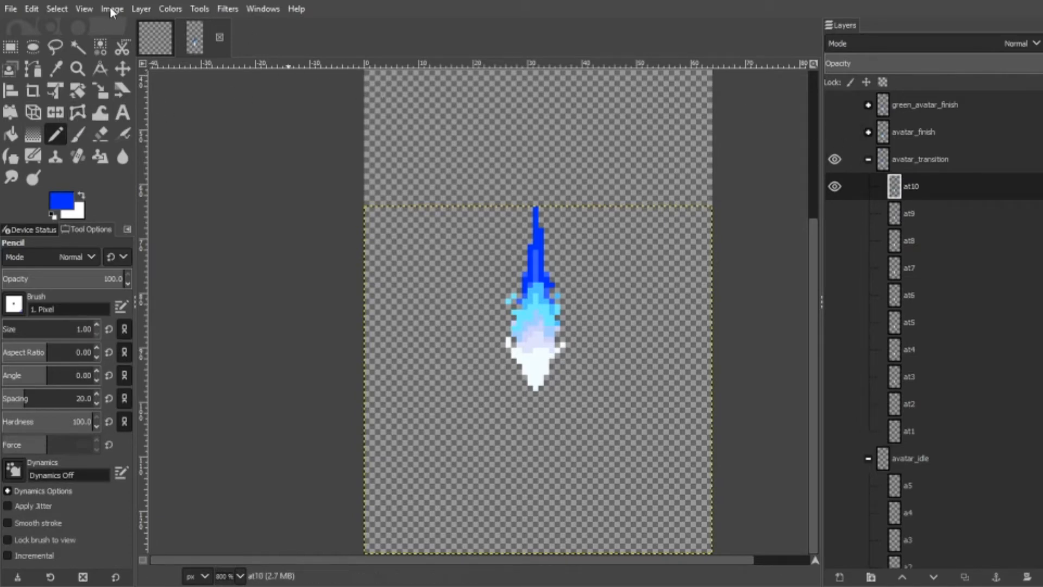
- Apply the Onion Skin script to layer at10, and sketch blue pencil strokes around the faded flame on the new layer at11
{"action": "left_click", "coordinate": [140, 8]}
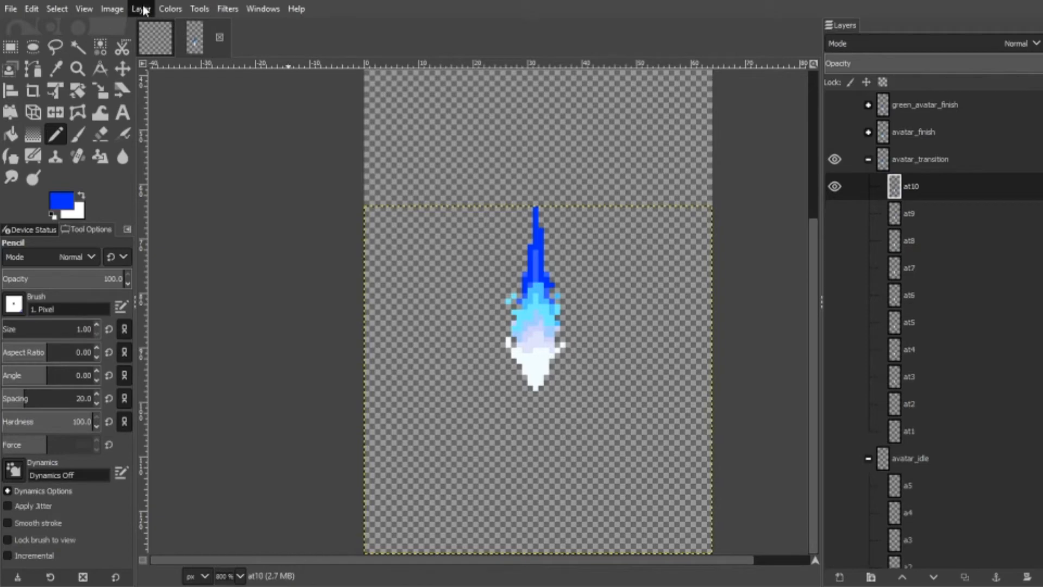
{"action": "left_click", "coordinate": [193, 336]}
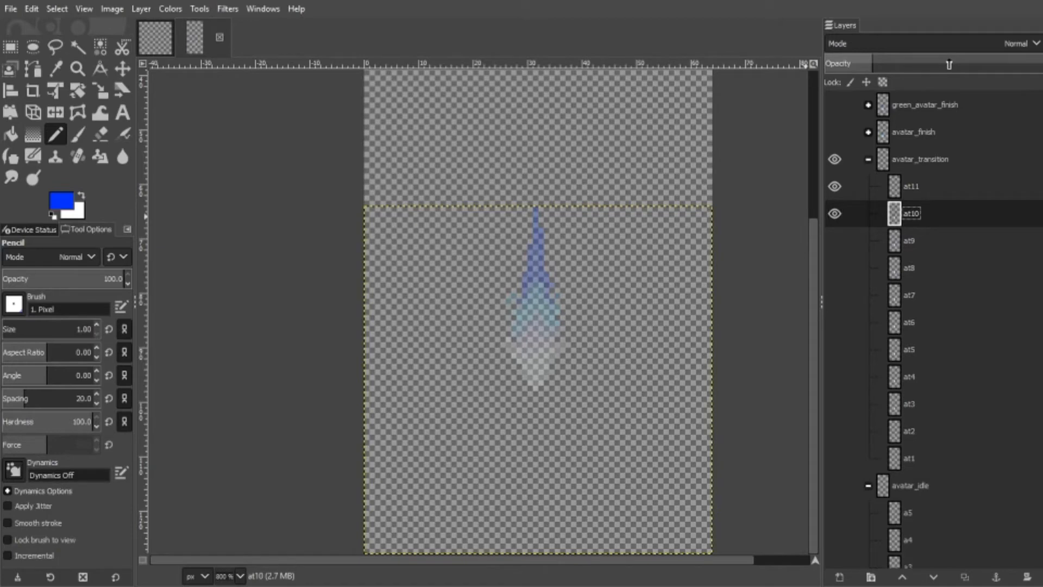
{"action": "left_click", "coordinate": [947, 187]}
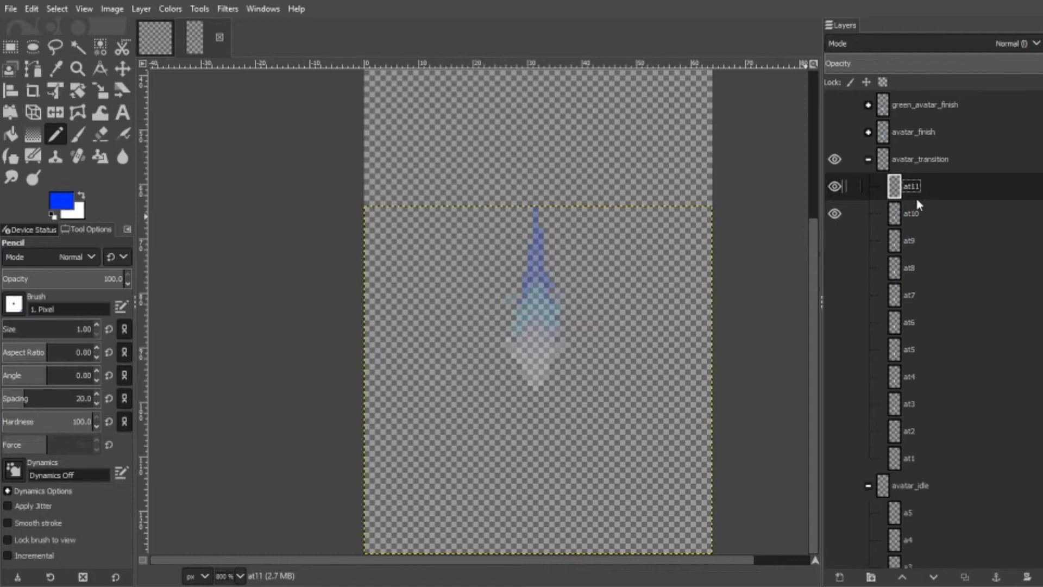
{"action": "left_click_drag", "start_coordinate": [487, 332], "coordinate": [530, 239]}
{"action": "mouse_move", "coordinate": [552, 302]}
{"action": "left_mouse_down"}
{"action": "mouse_move", "coordinate": [531, 210]}
{"action": "mouse_move", "coordinate": [525, 227]}
{"action": "mouse_move", "coordinate": [497, 229]}
{"action": "left_mouse_up"}
{"action": "left_click_drag", "start_coordinate": [573, 246], "coordinate": [581, 278]}
{"action": "left_click", "coordinate": [579, 312]}
{"action": "left_click", "coordinate": [612, 242]}
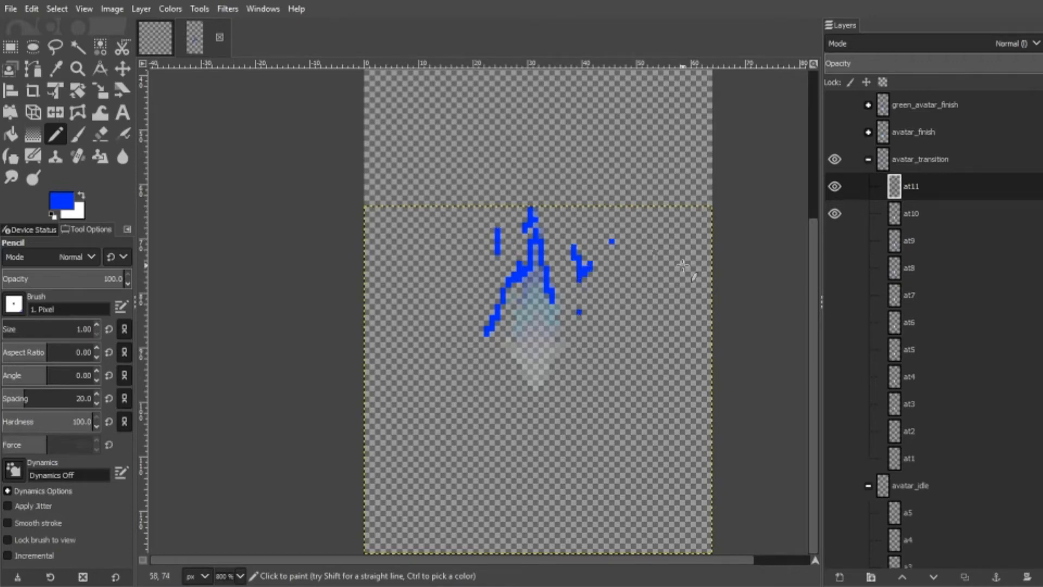
- Apply the Onion Skin script to layer at11, and sketch short blue pencil strokes over the faded drawing on the new layer at12
{"action": "left_click", "coordinate": [141, 8]}
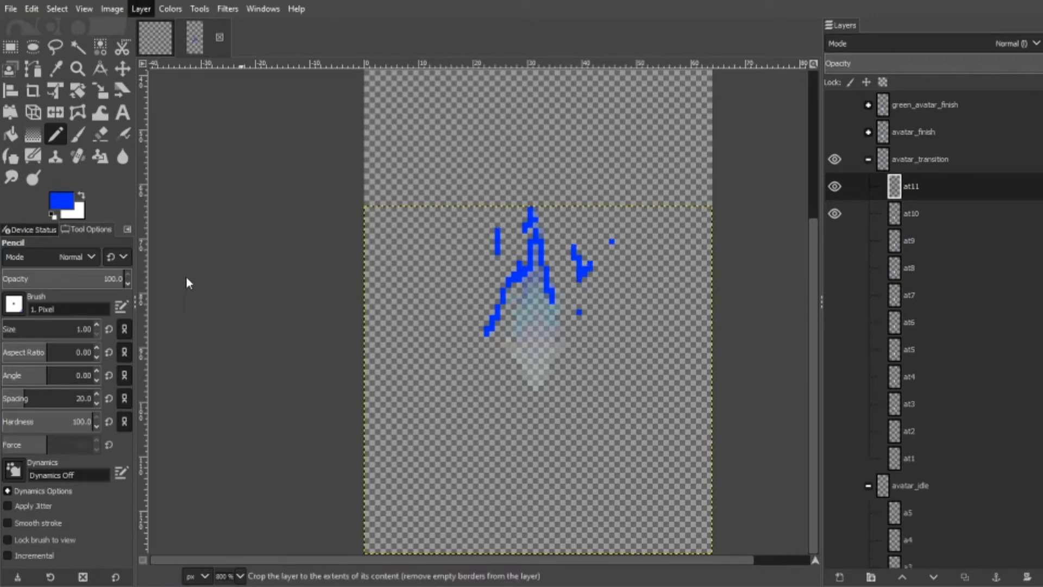
{"action": "left_click_drag", "start_coordinate": [486, 285], "coordinate": [481, 301]}
{"action": "left_click", "coordinate": [508, 252]}
{"action": "left_click_drag", "start_coordinate": [552, 208], "coordinate": [552, 241]}
{"action": "mouse_move", "coordinate": [557, 247]}
{"action": "left_mouse_down"}
{"action": "mouse_move", "coordinate": [566, 269]}
{"action": "mouse_move", "coordinate": [590, 264]}
{"action": "left_mouse_up"}
{"action": "mouse_move", "coordinate": [607, 235]}
{"action": "left_mouse_down"}
{"action": "mouse_move", "coordinate": [601, 242]}
{"action": "mouse_move", "coordinate": [636, 231]}
{"action": "left_mouse_up"}
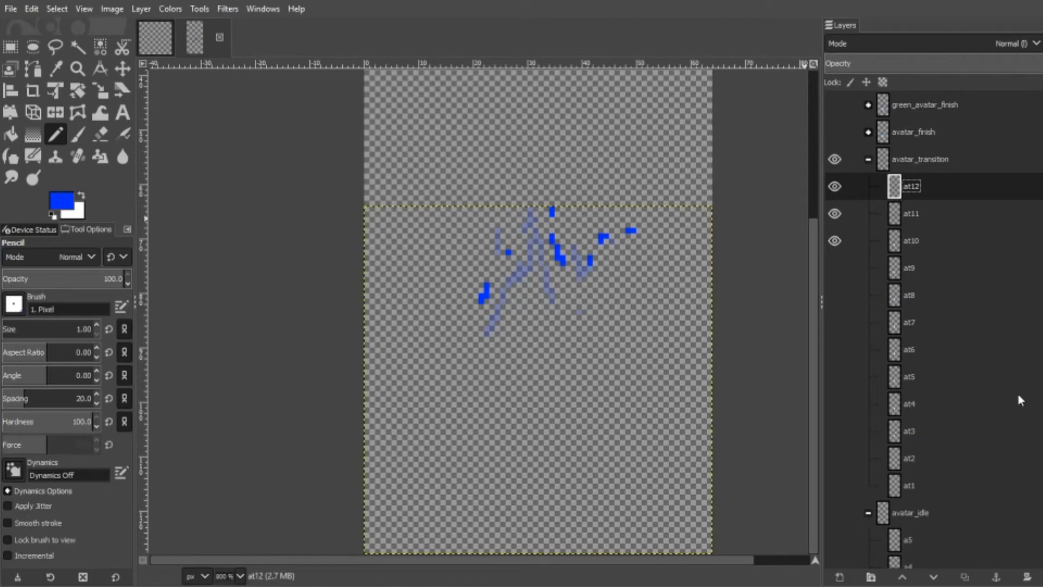
- Delete layers at12 and at11 from the avatar_transition group
{"action": "key", "text": "Delete"}
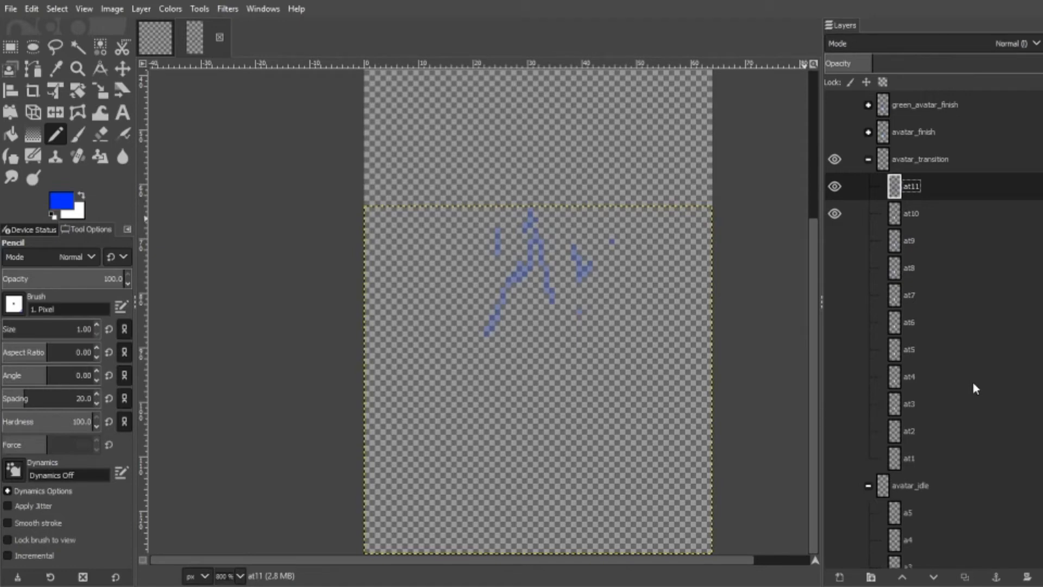
{"action": "key", "text": "Delete"}
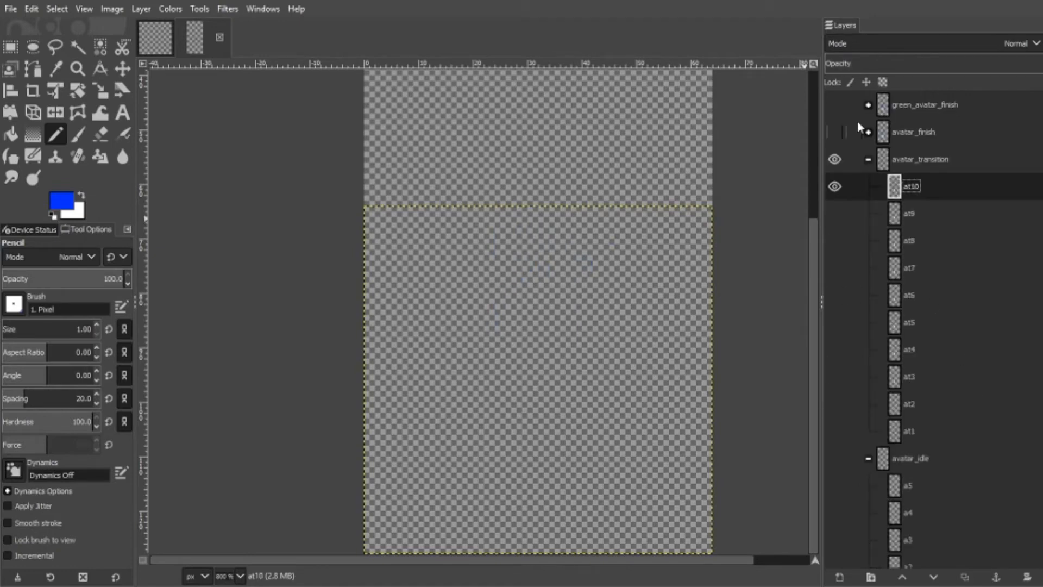
{"action": "left_click", "coordinate": [847, 27]}
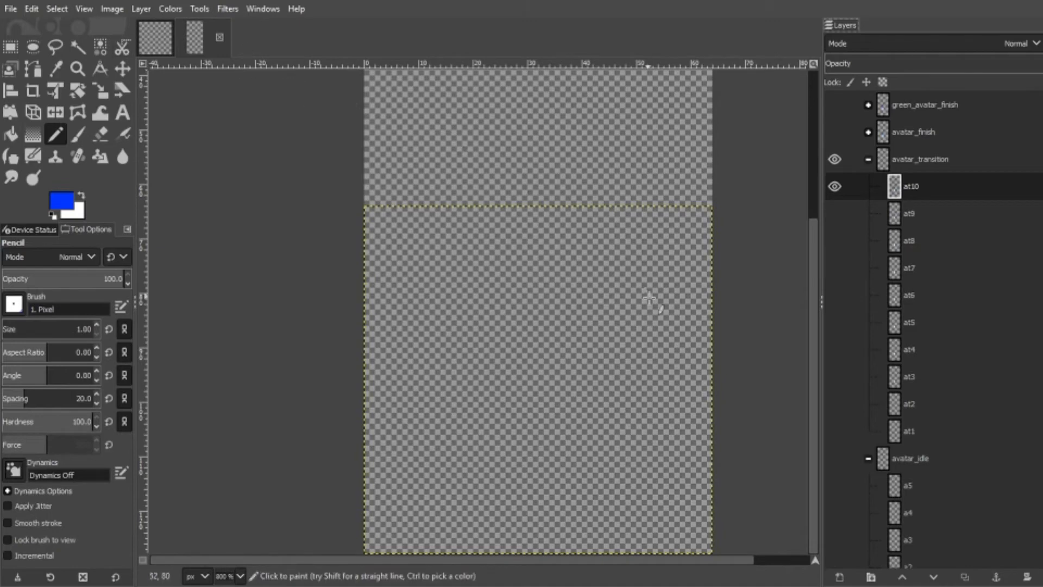
- Apply the Onion Skin script repeatedly from layer at10 to add layers at11 to at13 and beyond, and undo the added layers
{"action": "key", "text": "ctrl+shift+n"}
{"action": "key", "text": "ctrl+shift+n"}
{"action": "key", "text": "ctrl+shift+n"}
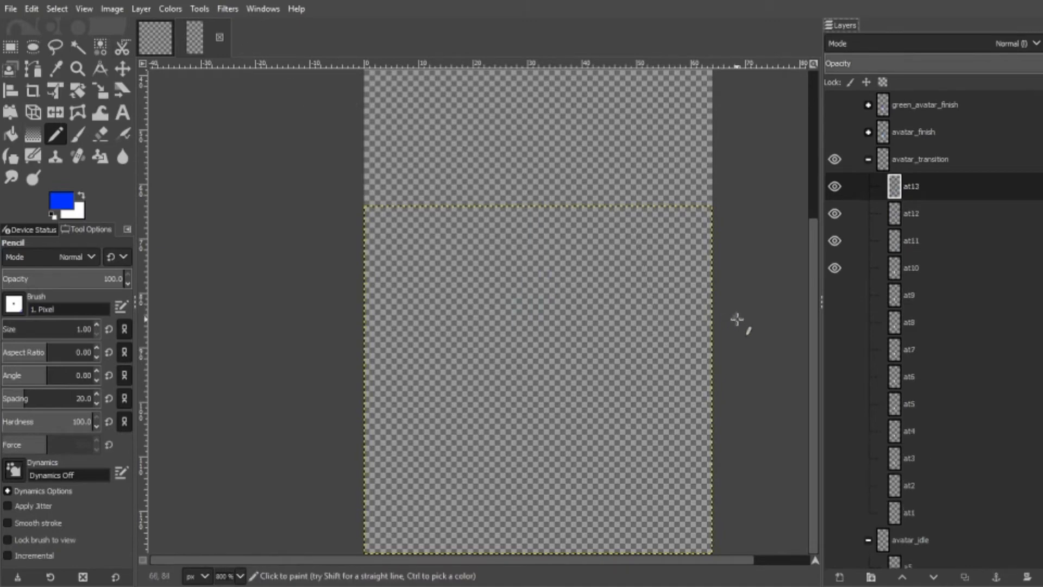
{"action": "key", "text": "ctrl+shift+n"}
{"action": "key", "text": "ctrl+shift+n"}
{"action": "key", "text": "ctrl+z"}
{"action": "key", "text": "ctrl+z"}
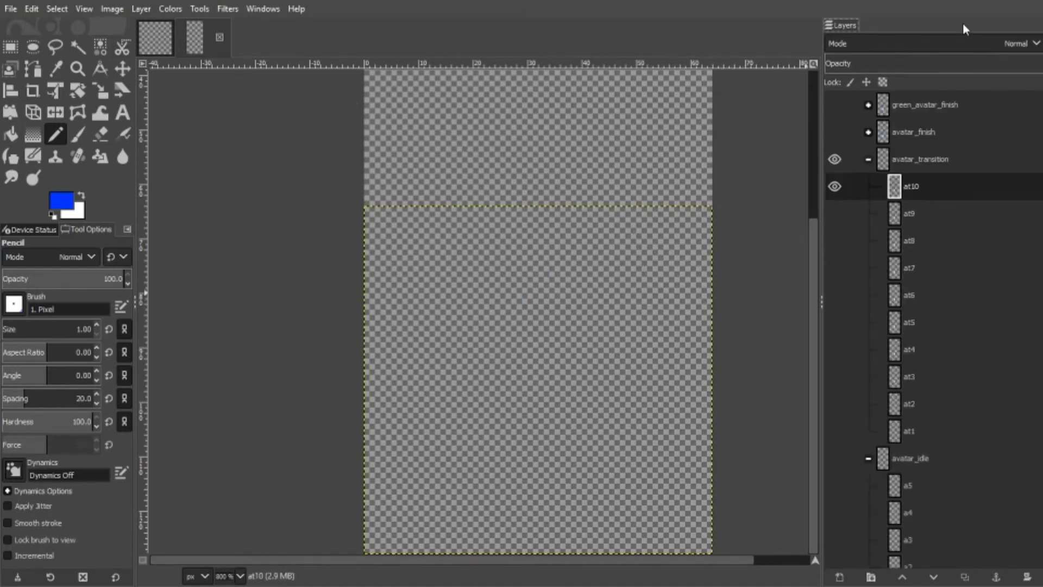
{"action": "key", "text": "ctrl+y"}
{"action": "key", "text": "ctrl+z"}
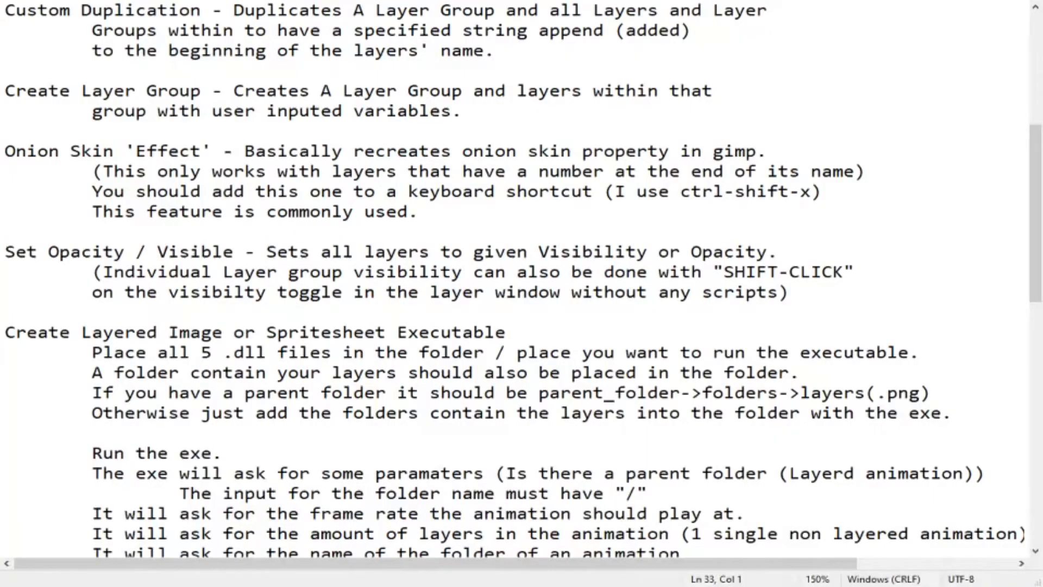
- Highlight the Set Opacity / Visible description in the instructions, and make all layers and groups visible with the visibility script
{"action": "left_click_drag", "start_coordinate": [834, 294], "coordinate": [2, 239]}
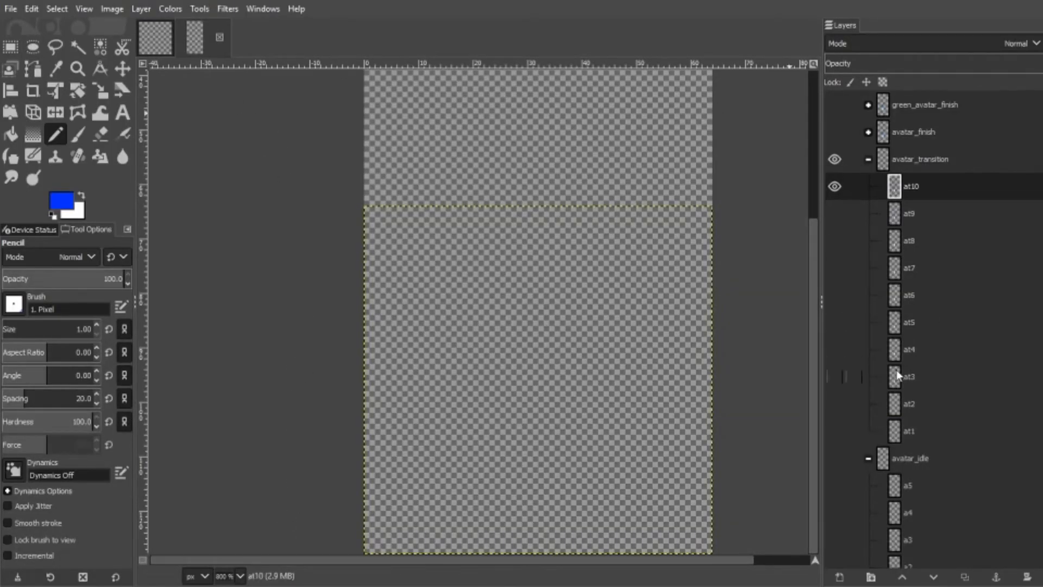
{"action": "scroll", "coordinate": [869, 245], "scroll_direction": "down", "scroll_amount": 5}
{"action": "scroll", "coordinate": [906, 307], "scroll_direction": "up", "scroll_amount": 5}
{"action": "scroll", "coordinate": [824, 324], "scroll_direction": "down", "scroll_amount": 5}
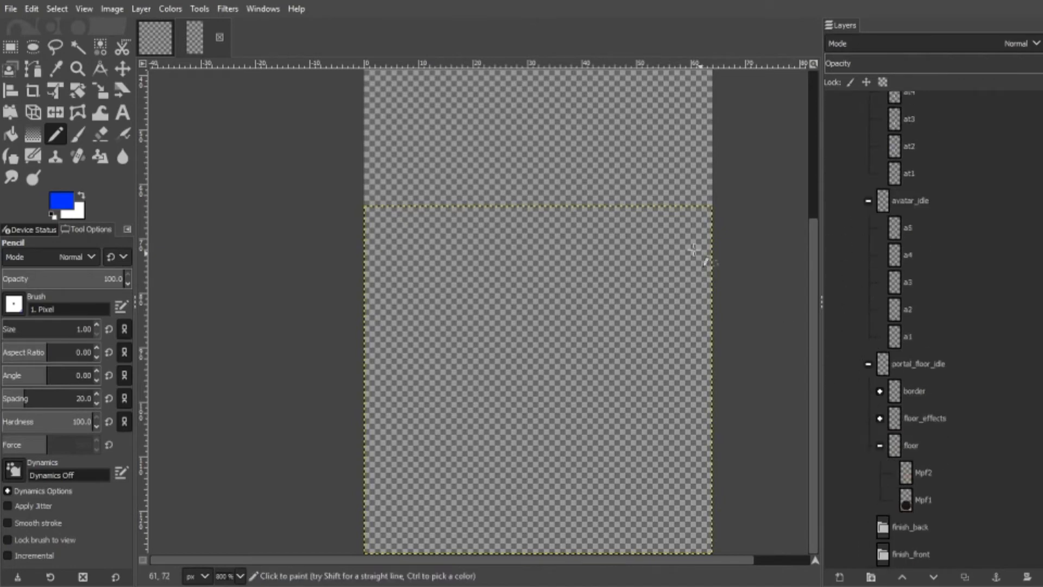
{"action": "left_click", "coordinate": [140, 9]}
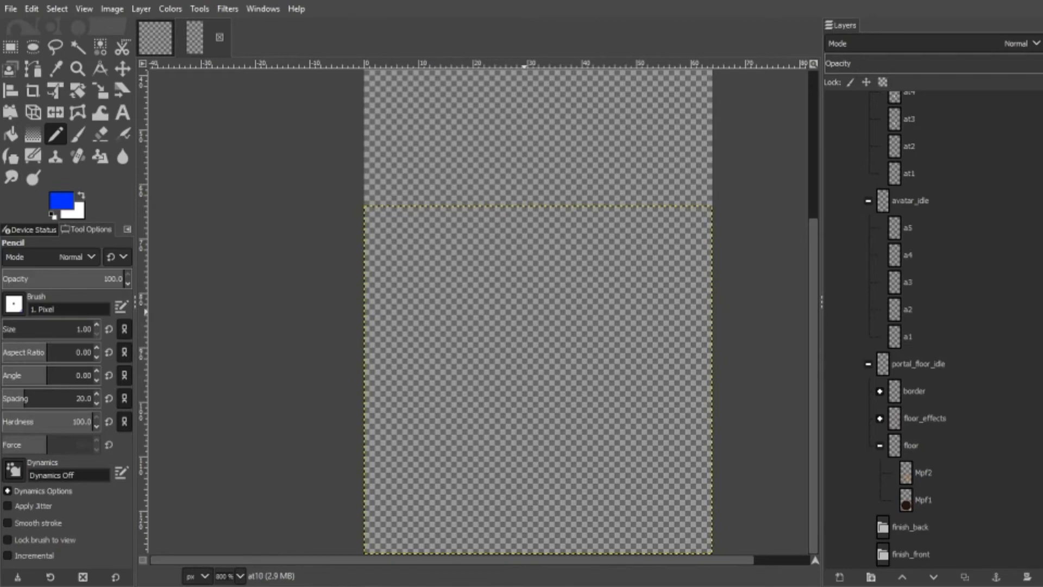
{"action": "scroll", "coordinate": [891, 321], "scroll_direction": "up", "scroll_amount": 5}
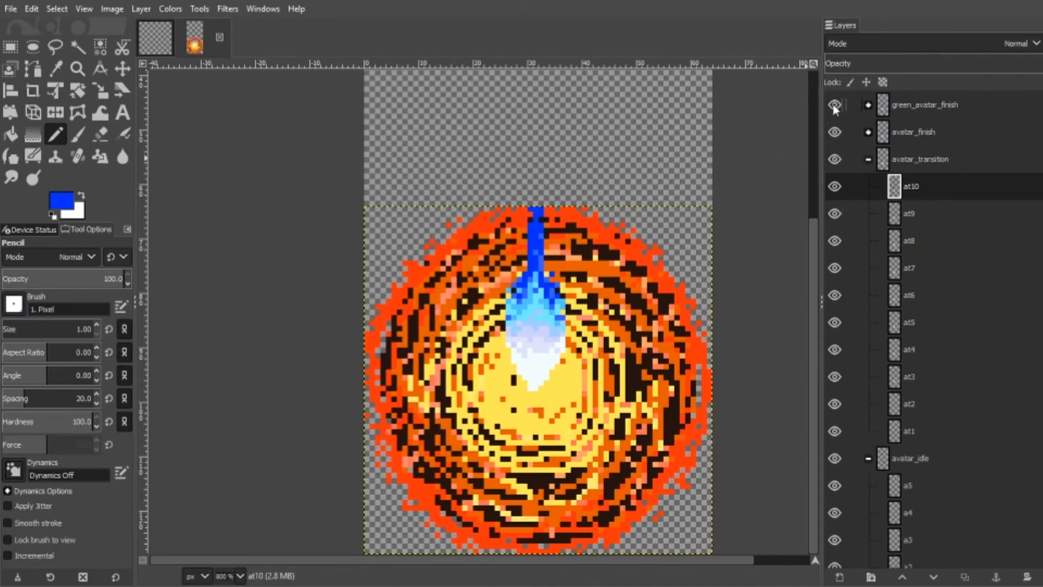
- Hide green_avatar_finish and avatar_finish, and show only at10 in avatar_transition, a5 in avatar_idle and border in portal_floor_idle
{"action": "left_click", "coordinate": [835, 132]}
{"action": "left_click", "coordinate": [835, 187], "text": "shift"}
{"action": "left_click", "coordinate": [835, 186], "text": "shift"}
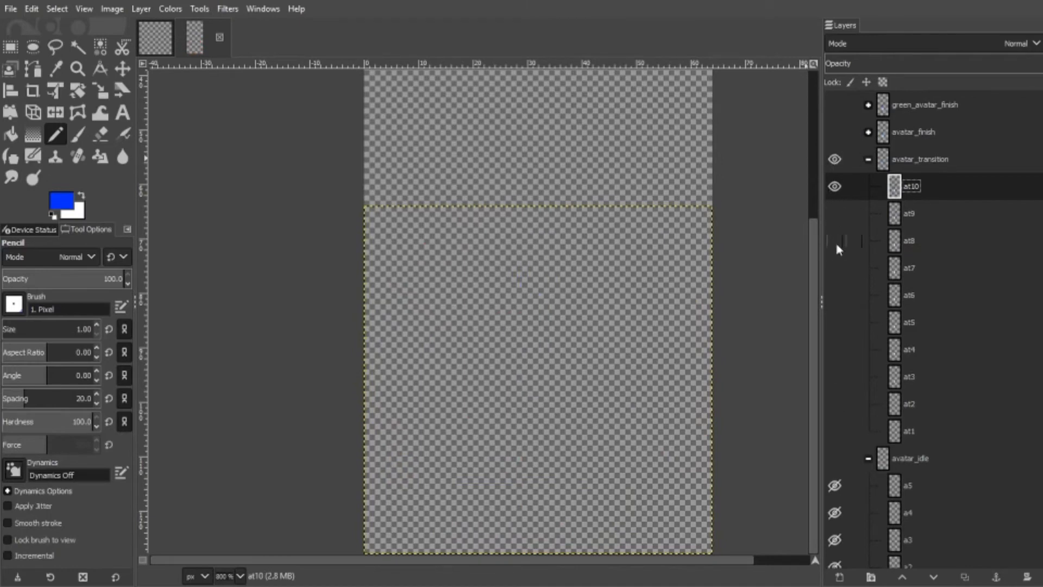
{"action": "left_click", "coordinate": [835, 483]}
{"action": "scroll", "coordinate": [842, 424], "scroll_direction": "down", "scroll_amount": 5}
{"action": "left_click", "coordinate": [837, 389], "text": "shift"}
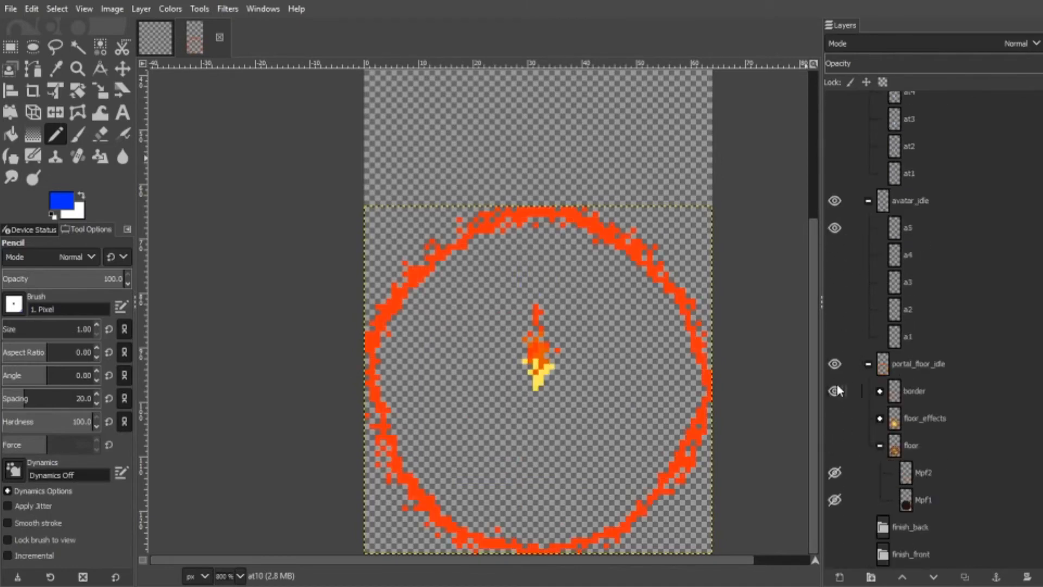
- Make all layers and layer groups in the image visible again
{"action": "scroll", "coordinate": [851, 317], "scroll_direction": "up", "scroll_amount": 5}
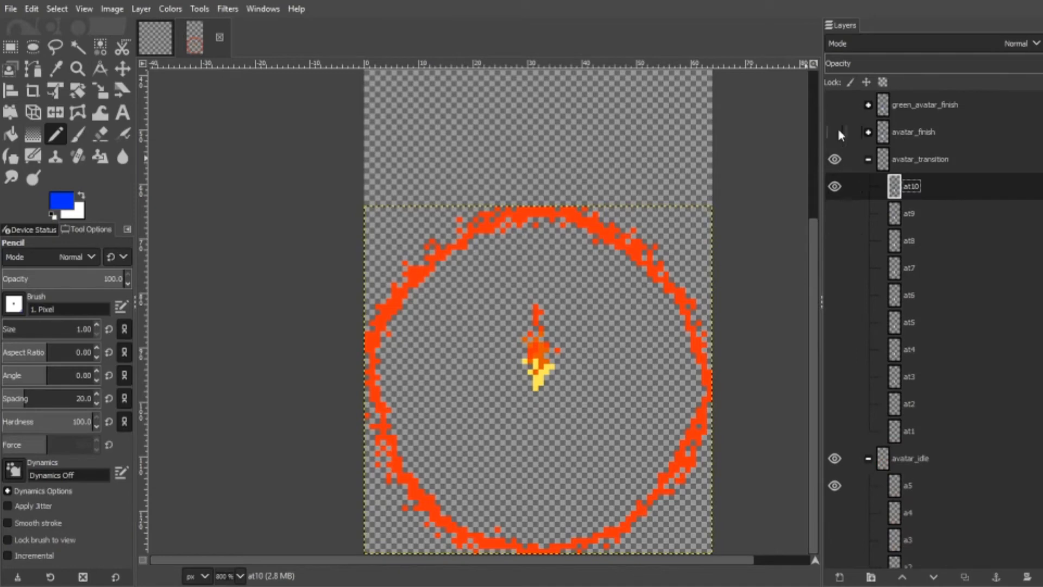
{"action": "scroll", "coordinate": [847, 227], "scroll_direction": "down", "scroll_amount": 2}
{"action": "scroll", "coordinate": [848, 229], "scroll_direction": "down", "scroll_amount": 3}
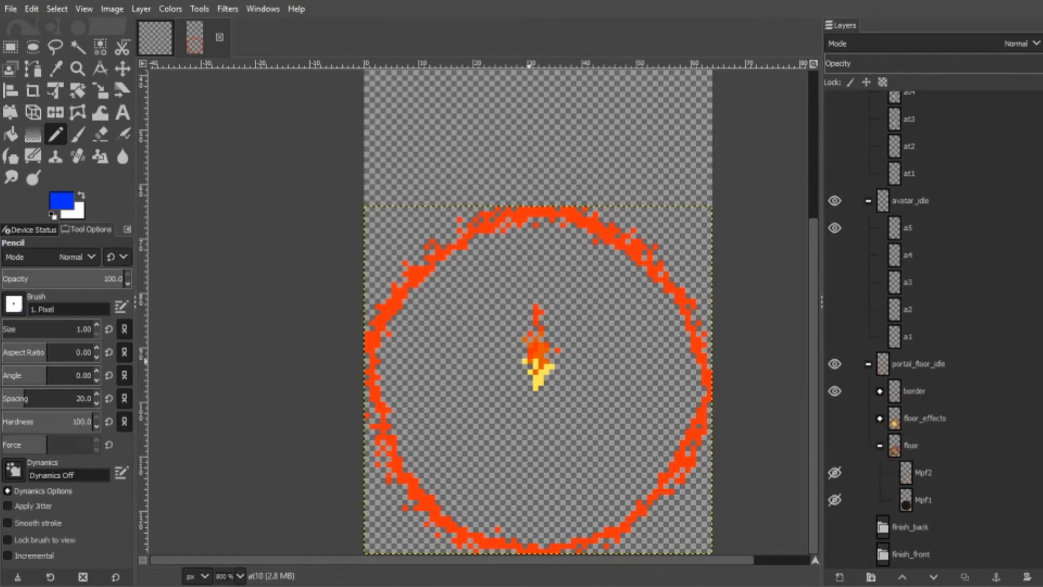
{"action": "left_click", "coordinate": [835, 227], "text": "shift"}
{"action": "scroll", "coordinate": [909, 230], "scroll_direction": "up", "scroll_amount": 5}
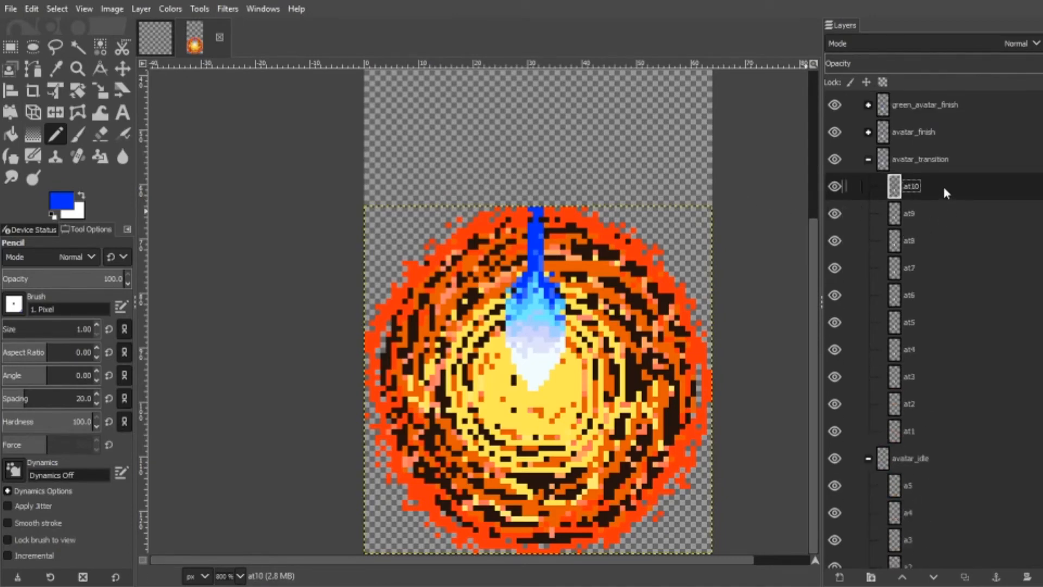
- Make all layers fully transparent with the Set Opacity script, and restore them to full opacity
{"action": "left_click", "coordinate": [938, 241]}
{"action": "left_click", "coordinate": [935, 321]}
{"action": "left_click", "coordinate": [932, 216]}
{"action": "left_click", "coordinate": [932, 260]}
{"action": "left_click", "coordinate": [924, 350]}
{"action": "left_click", "coordinate": [945, 239]}
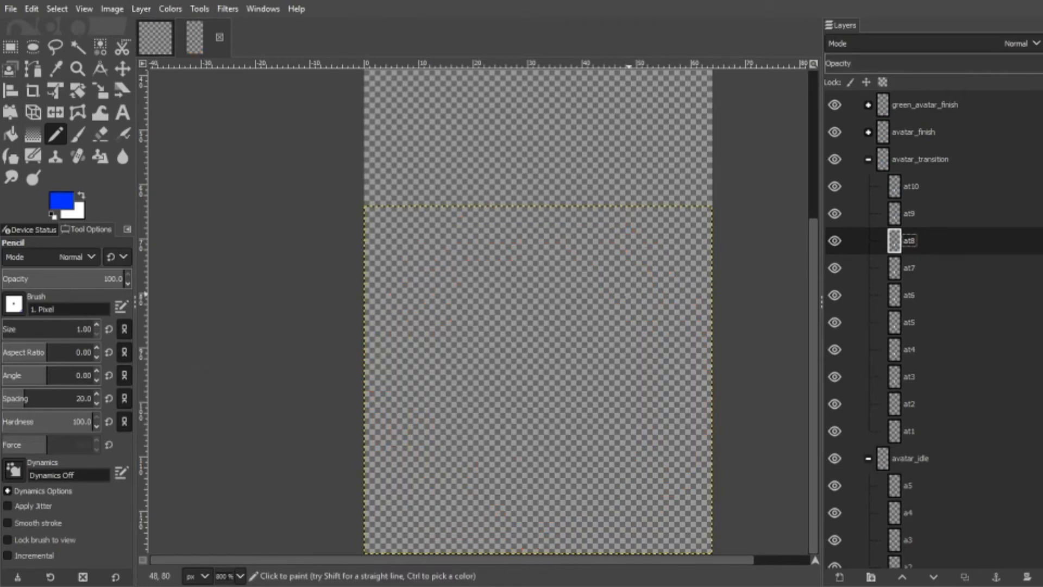
{"action": "left_click", "coordinate": [913, 245]}
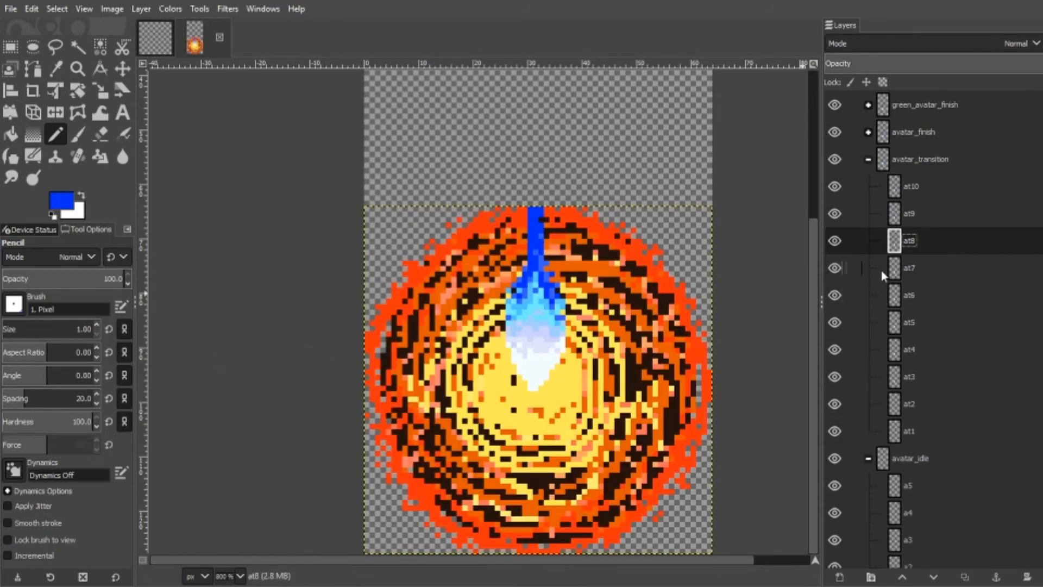
{"action": "left_click", "coordinate": [943, 306]}
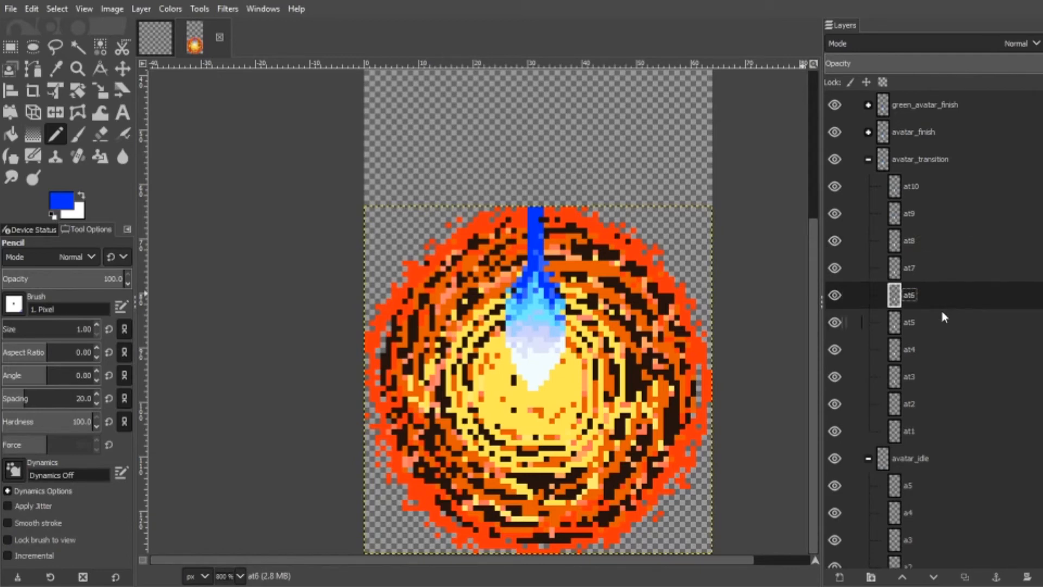
{"action": "left_click", "coordinate": [962, 187]}
{"action": "left_click", "coordinate": [946, 325]}
{"action": "left_click", "coordinate": [957, 402]}
{"action": "left_click", "coordinate": [962, 241]}
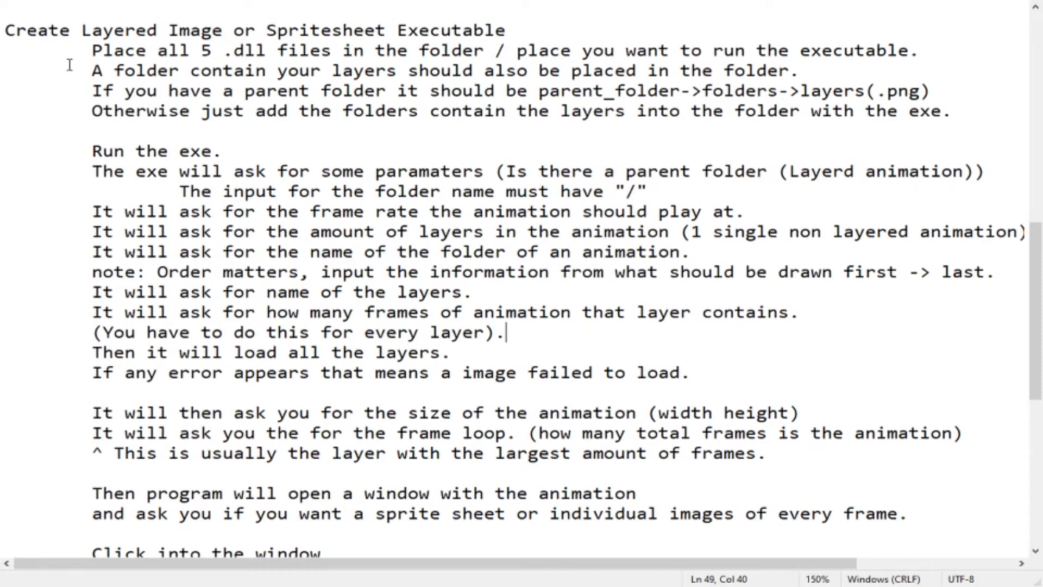
- Highlight the file and folder placement requirements under Create Layered Image or Spritesheet Executable in the instructions
{"action": "left_click_drag", "start_coordinate": [88, 50], "coordinate": [976, 109]}
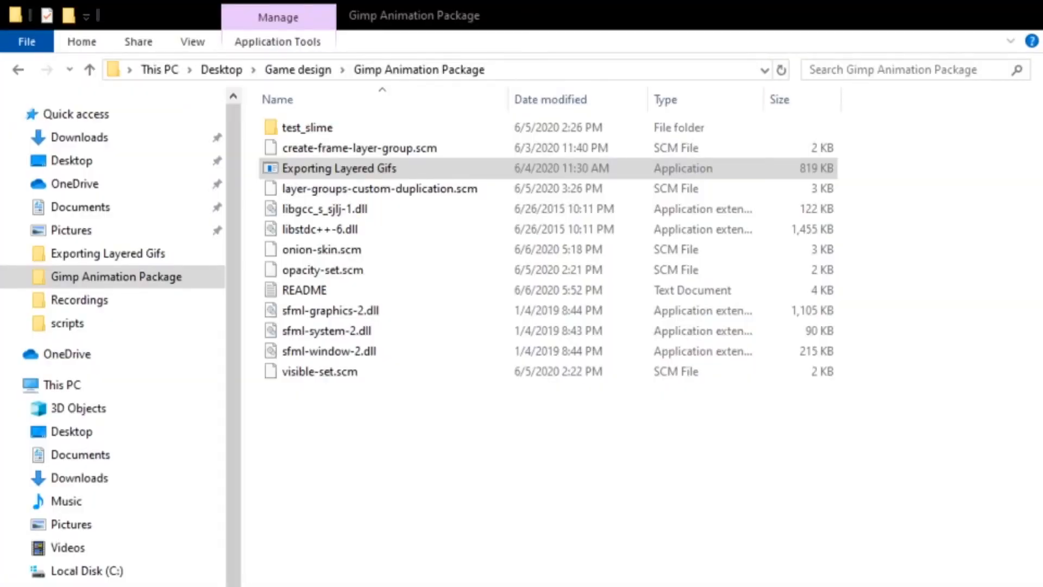
- Highlight the Exporting Layered Gifs application and its five required DLL files, and clear the selection
{"action": "left_click", "coordinate": [372, 52]}
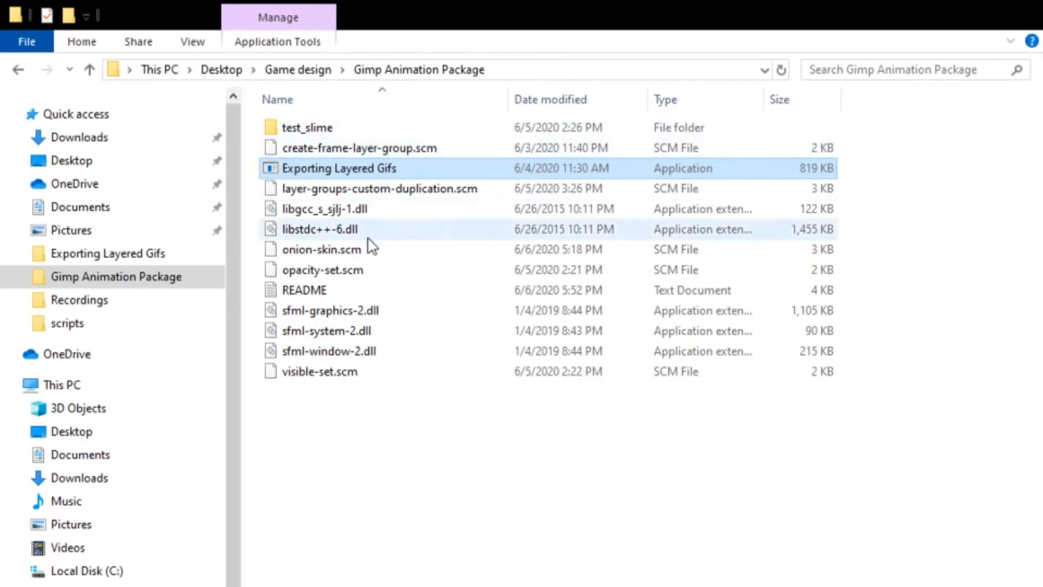
{"action": "left_click", "coordinate": [359, 212], "text": "ctrl"}
{"action": "left_click", "coordinate": [350, 229], "text": "ctrl"}
{"action": "left_click", "coordinate": [340, 312], "text": "ctrl"}
{"action": "left_click", "coordinate": [345, 331], "text": "ctrl"}
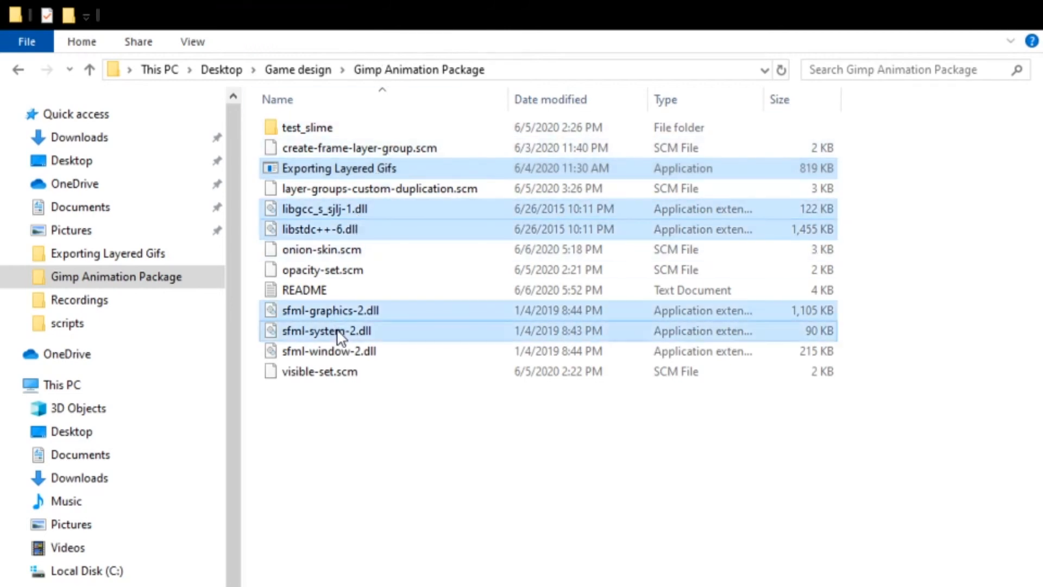
{"action": "left_click", "coordinate": [345, 353], "text": "ctrl"}
{"action": "left_click", "coordinate": [365, 437]}
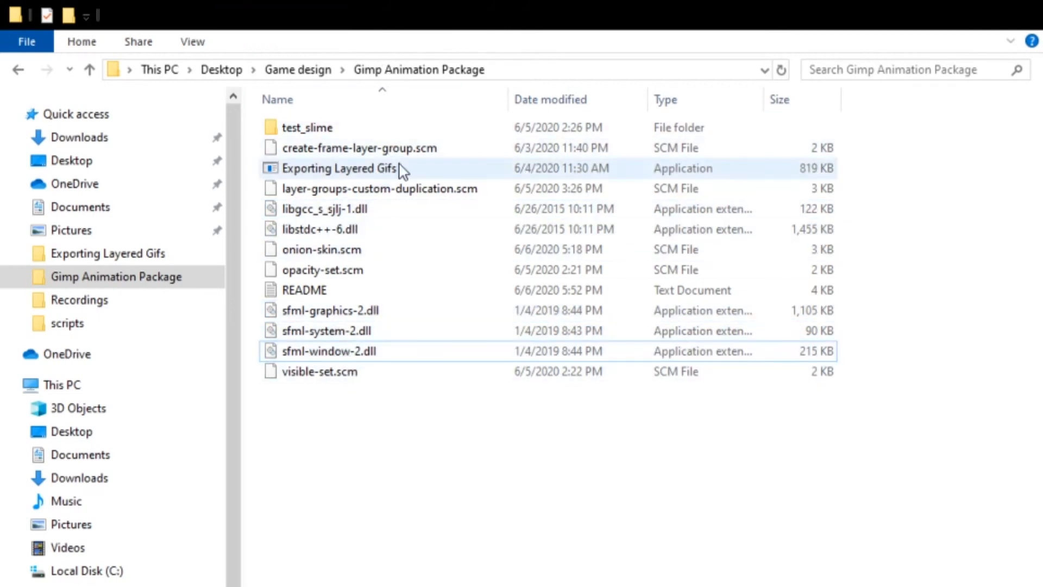
- Point out the test_slime folder, and highlight the Exporting Layered Gifs application with the libgcc, libstdc++ and three sfml DLL files again
{"action": "left_click", "coordinate": [366, 131]}
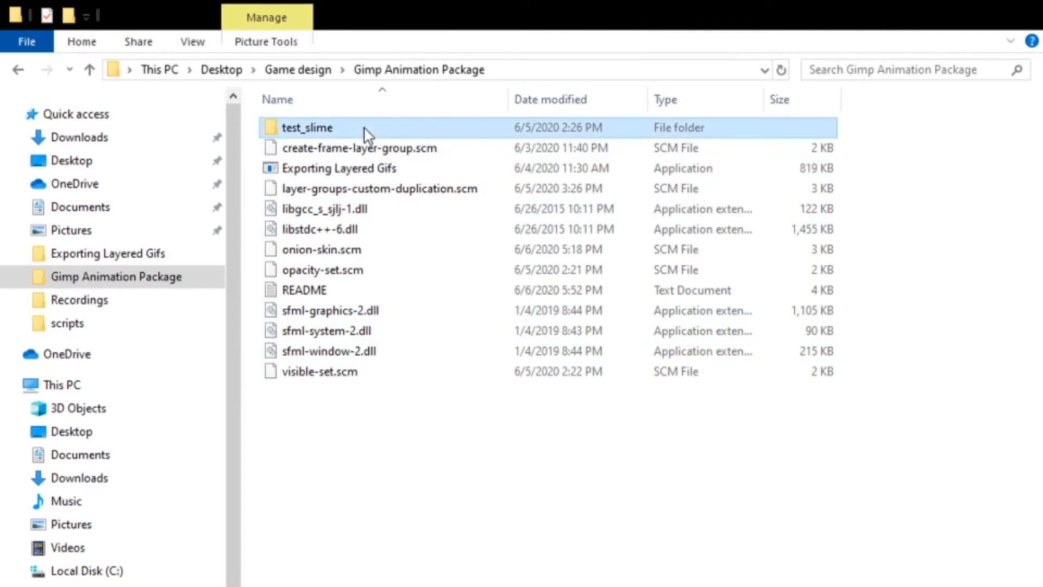
{"action": "left_click", "coordinate": [333, 169]}
{"action": "left_click", "coordinate": [328, 210], "text": "ctrl"}
{"action": "left_click", "coordinate": [329, 229], "text": "ctrl"}
{"action": "left_click", "coordinate": [337, 310], "text": "ctrl"}
{"action": "left_click", "coordinate": [341, 332], "text": "ctrl"}
{"action": "left_click", "coordinate": [347, 352], "text": "ctrl"}
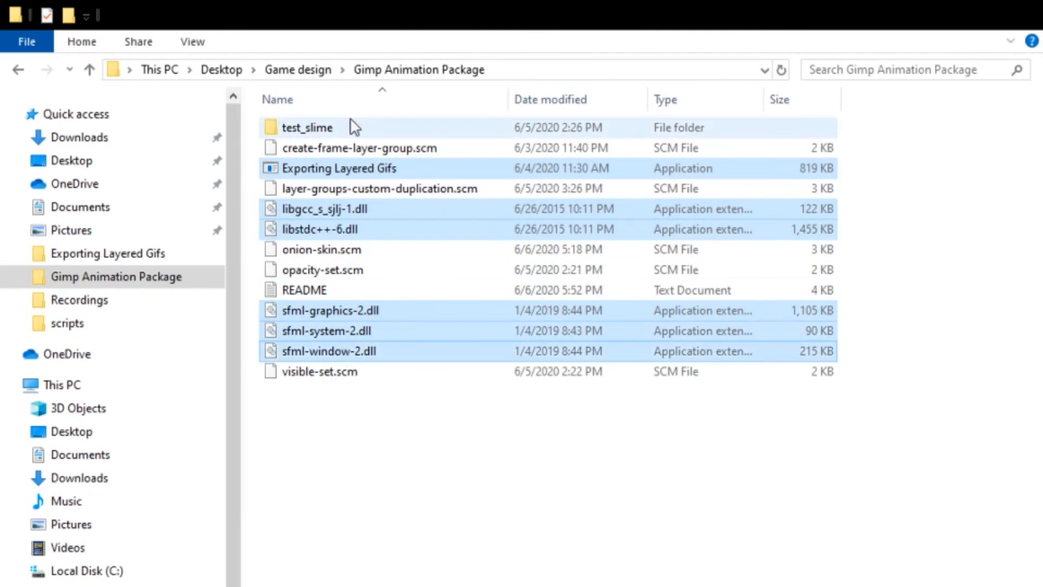
- Examine the frame images and their file names inside the test_slime folder, and return to the Gimp Animation Package folder
{"action": "left_click", "coordinate": [313, 135]}
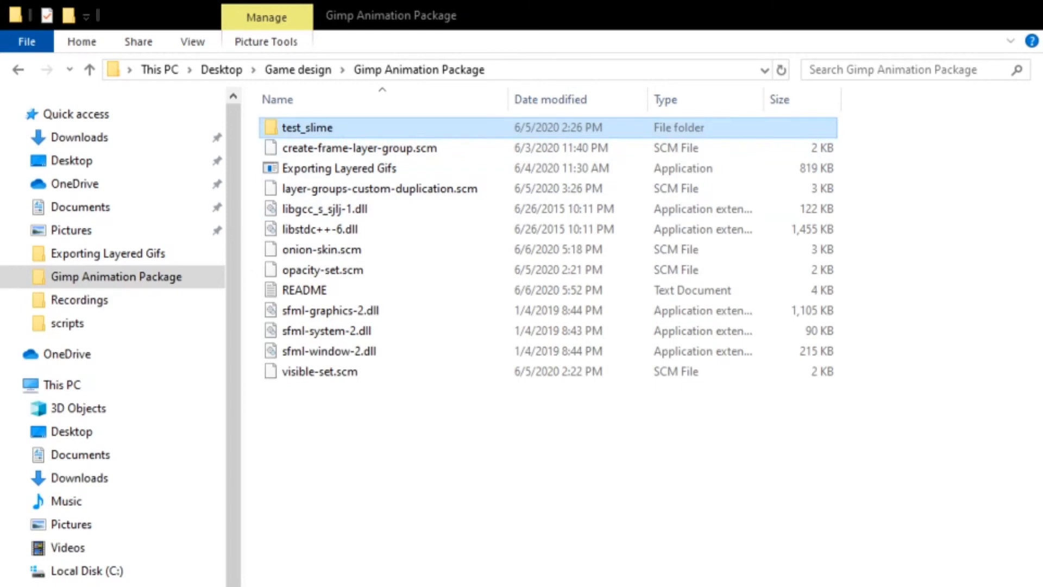
{"action": "key", "text": "Return"}
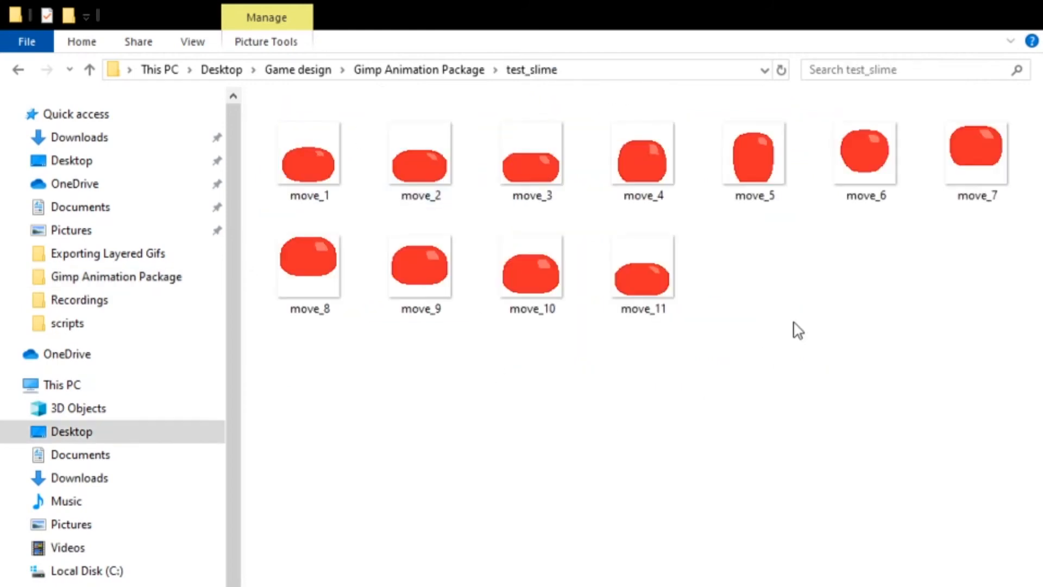
{"action": "left_click", "coordinate": [410, 70]}
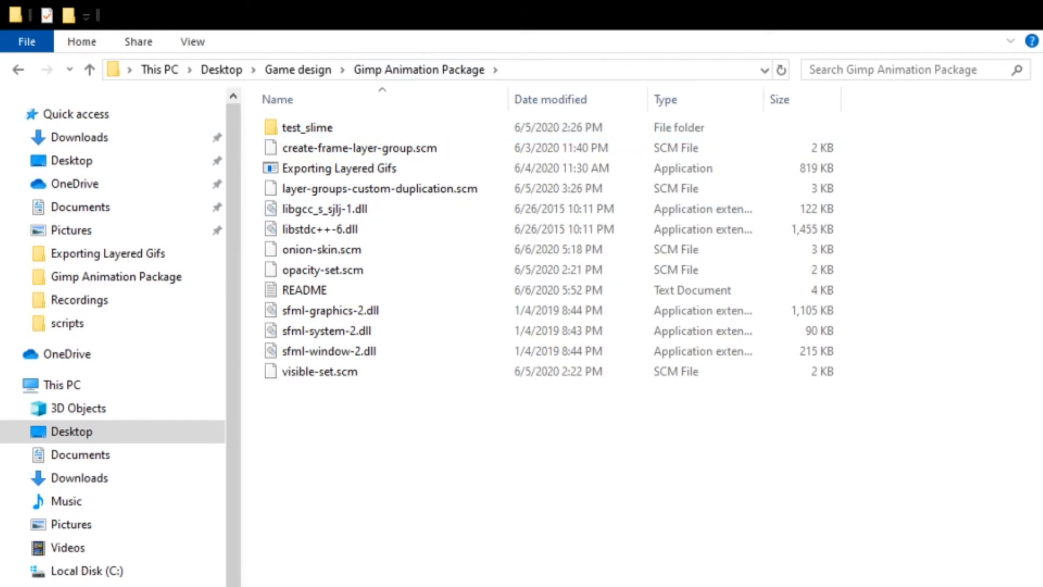
- Create a folder named parent in Gimp Animation Package, move test_slime into it, and open it
{"action": "key", "text": "ctrl+shift+n"}
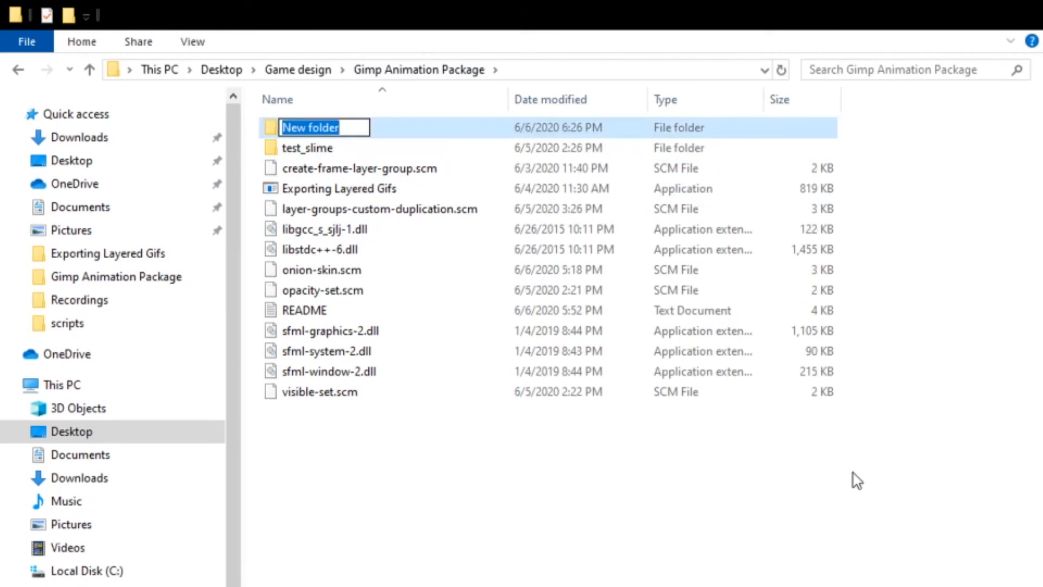
{"action": "type", "text": "parent"}
{"action": "key", "text": "Return"}
{"action": "left_click_drag", "start_coordinate": [358, 146], "coordinate": [302, 130]}
{"action": "double_click", "coordinate": [324, 132]}
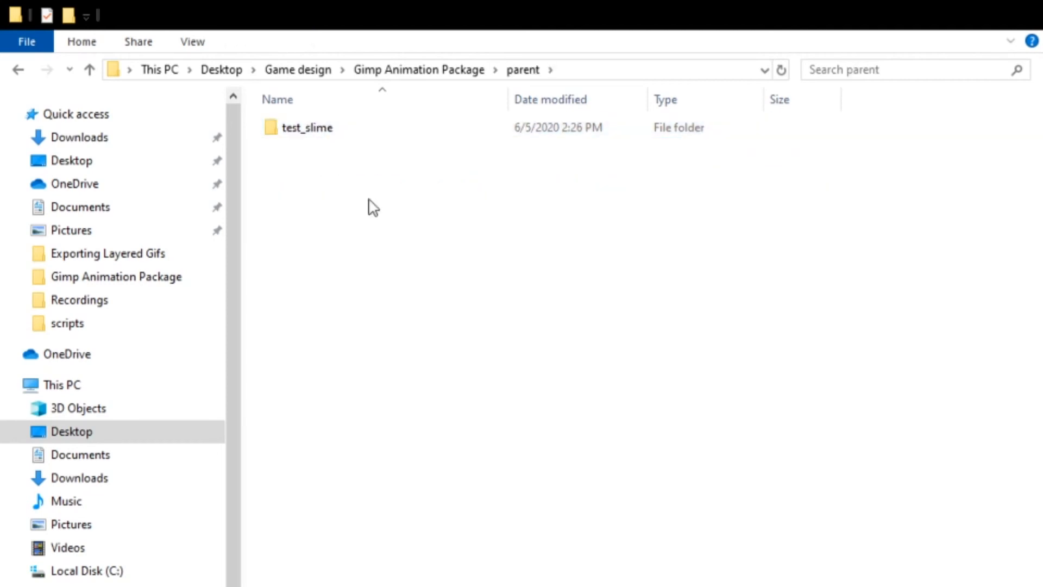
- Check the test_slime folder inside parent, and move it back into the Gimp Animation Package folder
{"action": "double_click", "coordinate": [318, 133]}
{"action": "left_click", "coordinate": [510, 73]}
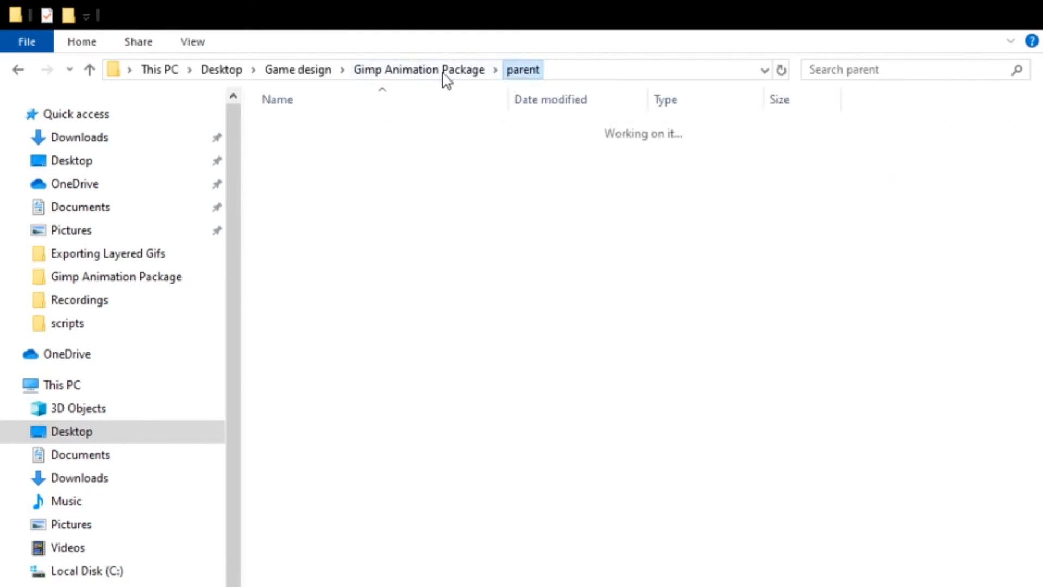
{"action": "left_click", "coordinate": [418, 69]}
{"action": "double_click", "coordinate": [326, 129]}
{"action": "left_click_drag", "start_coordinate": [325, 132], "coordinate": [419, 72]}
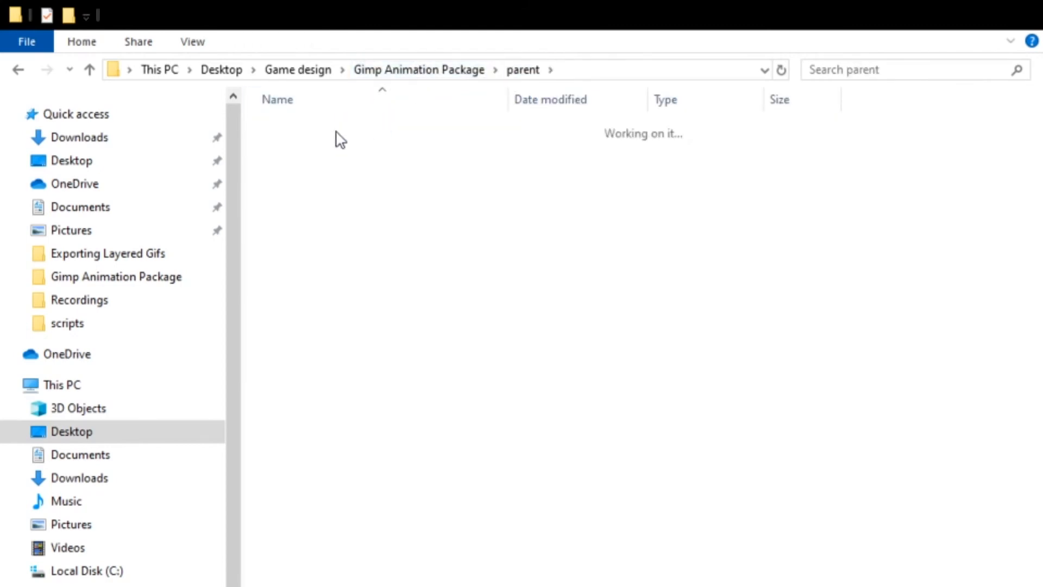
{"action": "left_click", "coordinate": [449, 73]}
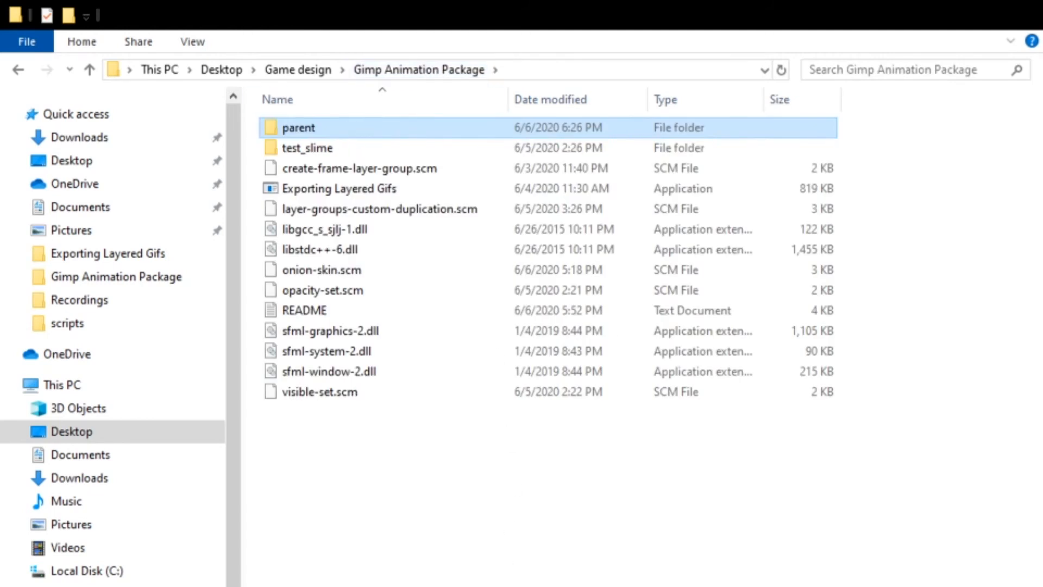
{"action": "left_click", "coordinate": [958, 467]}
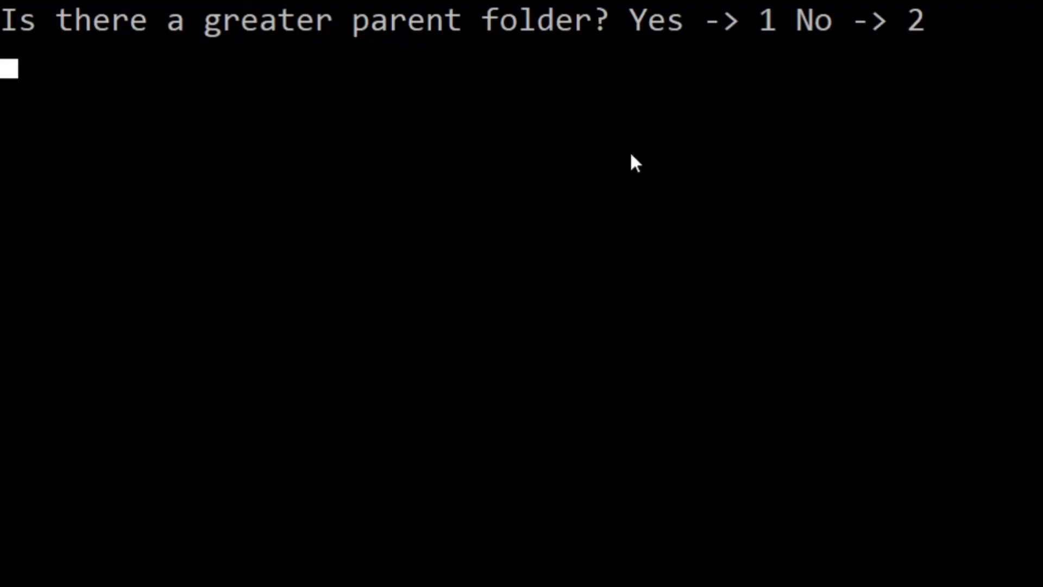
- Answer the export program's questions with no greater parent folder, 30 frames per second and 1 layer
{"action": "type", "text": "2"}
{"action": "key", "text": "Return"}
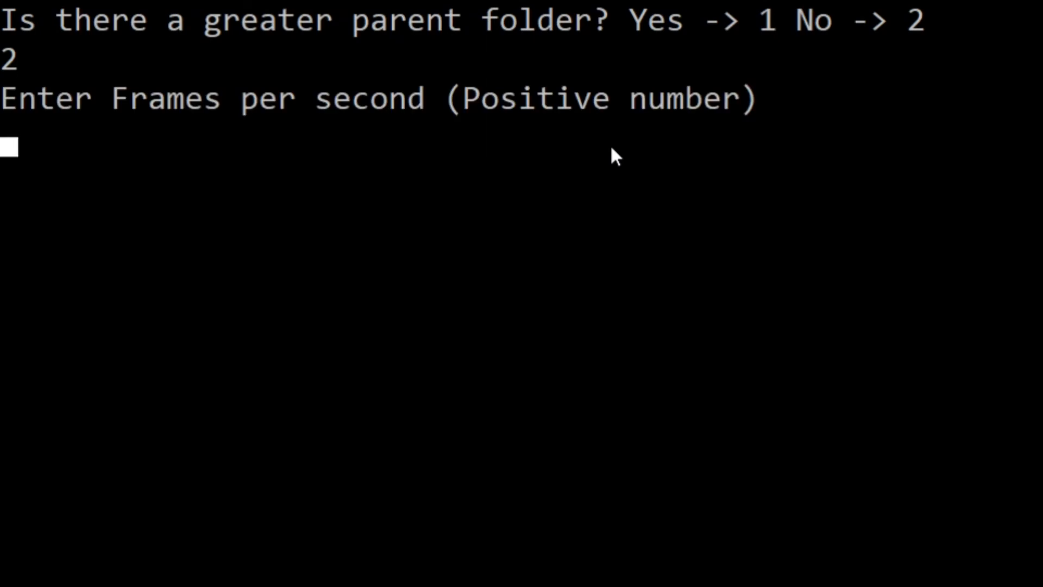
{"action": "type", "text": "30"}
{"action": "key", "text": "Return"}
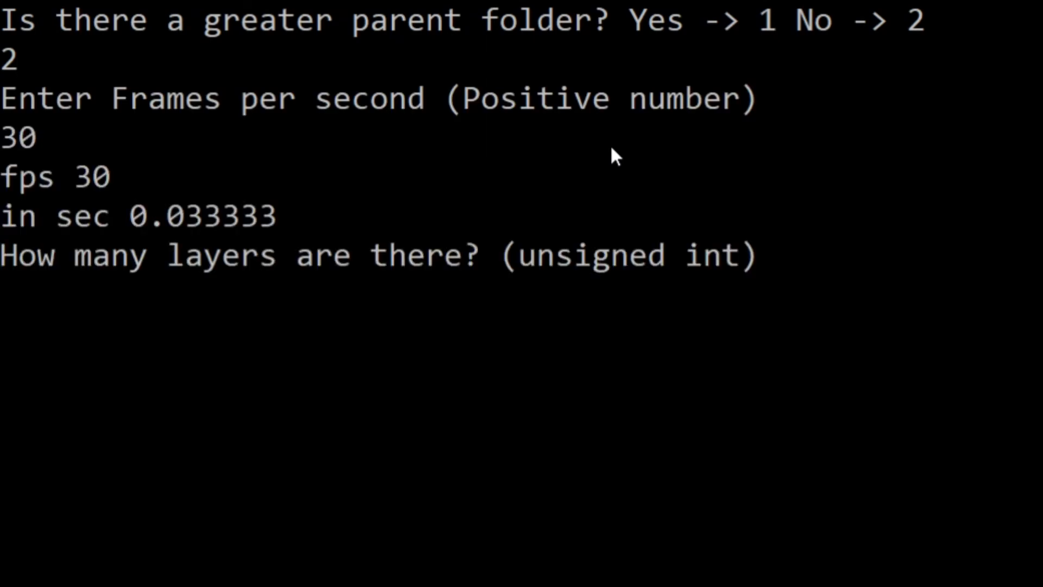
{"action": "type", "text": "1"}
{"action": "key", "text": "Return"}
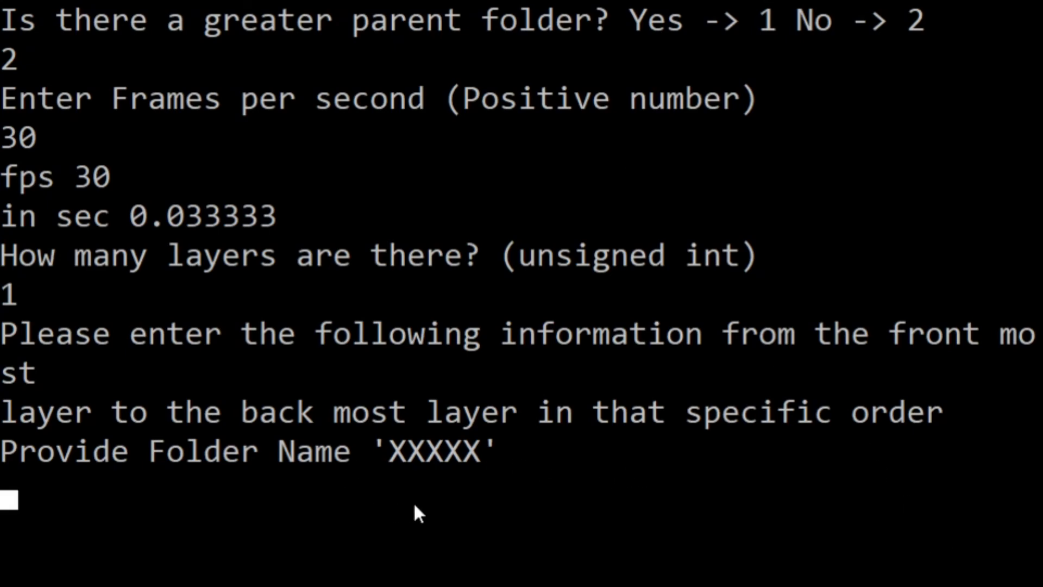
- Define the layer with folder name test_slime, image file name move_ and 11 frames
{"action": "type", "text": "test_"}
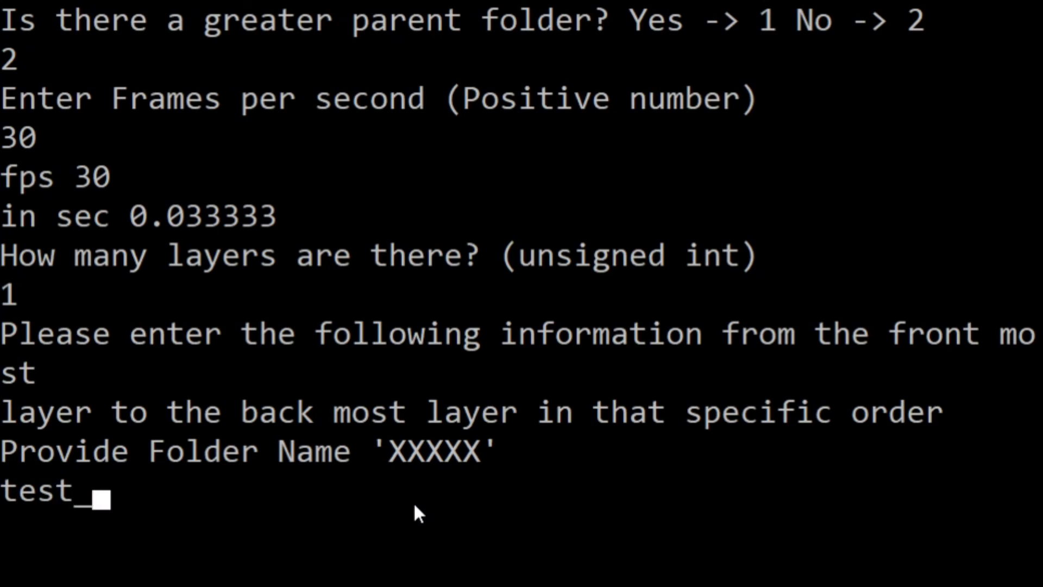
{"action": "type", "text": "slime"}
{"action": "key", "text": "Return"}
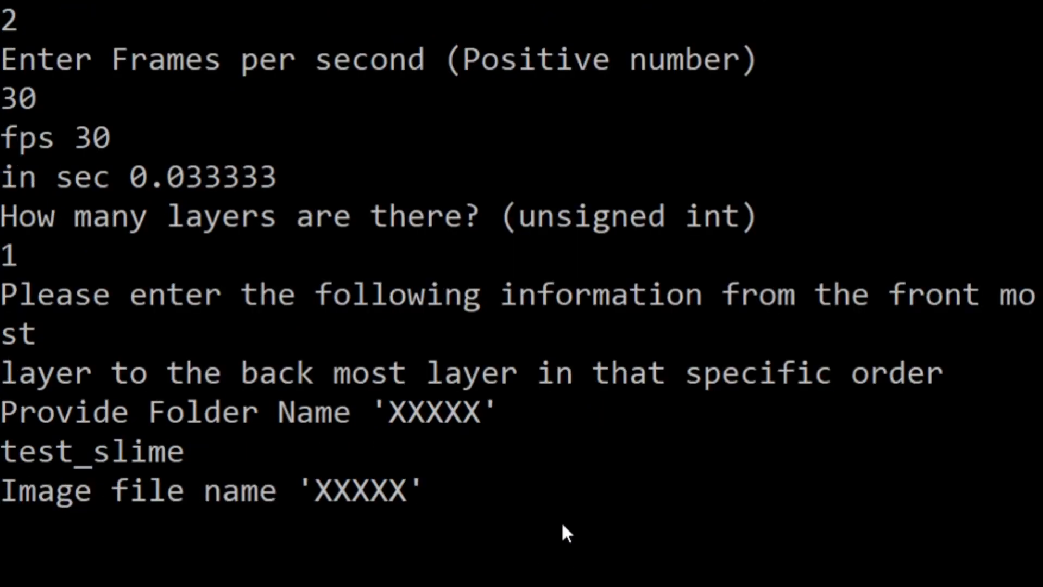
{"action": "type", "text": "move_"}
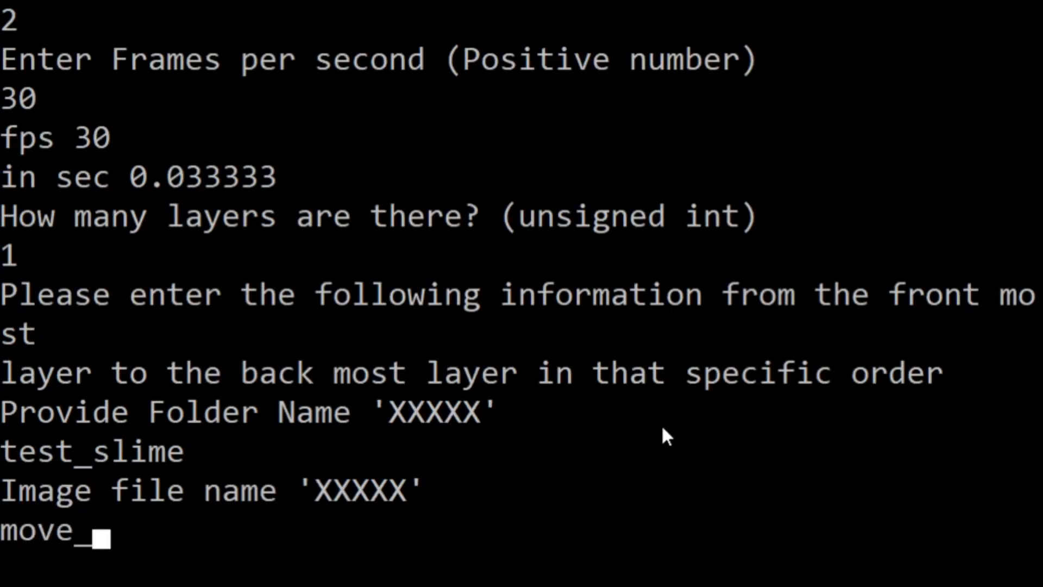
{"action": "key", "text": "Return"}
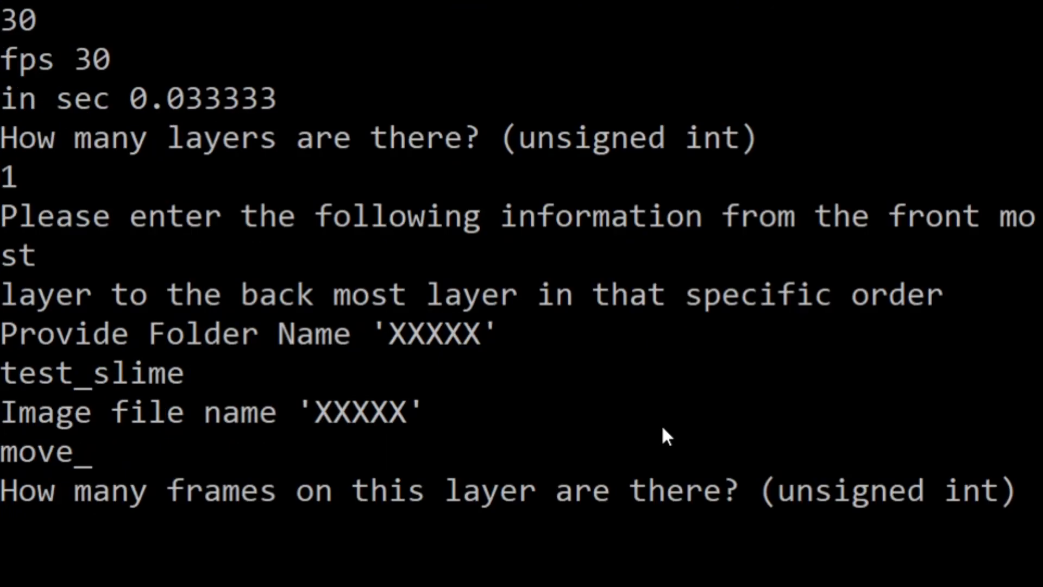
{"action": "type", "text": "11"}
{"action": "key", "text": "Return"}
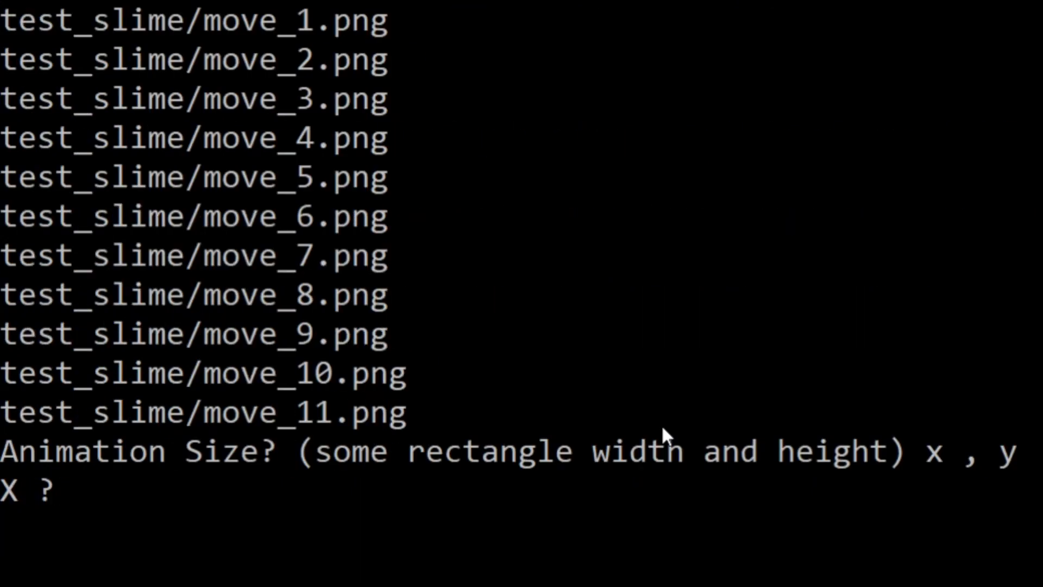
- Review the listed frame paths, and set the animation size to 64 by 64 with 11 frames in the whole animation
{"action": "scroll", "coordinate": [764, 352], "scroll_direction": "up", "scroll_amount": 2}
{"action": "scroll", "coordinate": [164, 260], "scroll_direction": "down", "scroll_amount": 2}
{"action": "scroll", "coordinate": [182, 367], "scroll_direction": "up", "scroll_amount": 1}
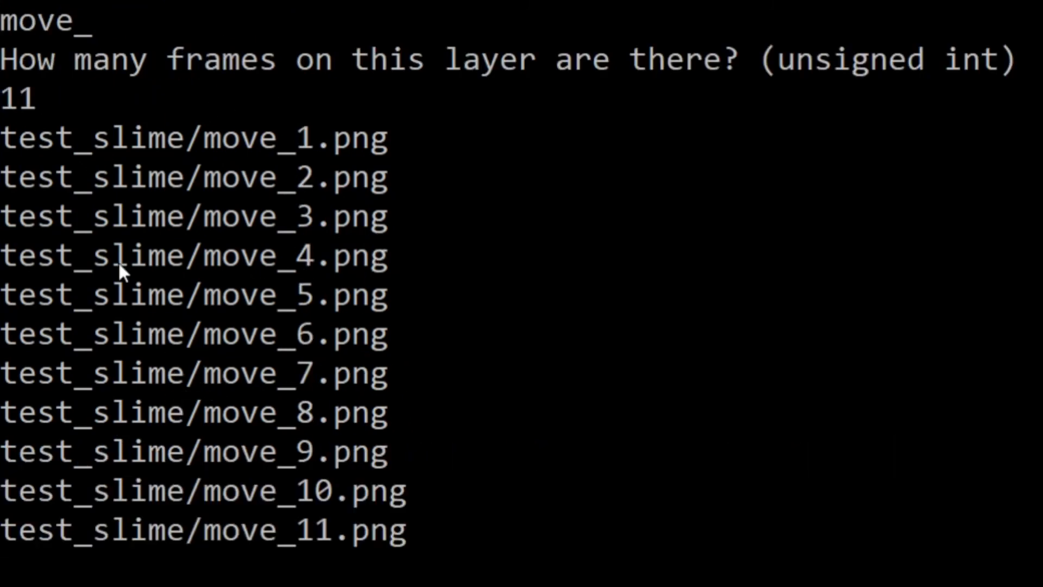
{"action": "scroll", "coordinate": [295, 276], "scroll_direction": "down", "scroll_amount": 1}
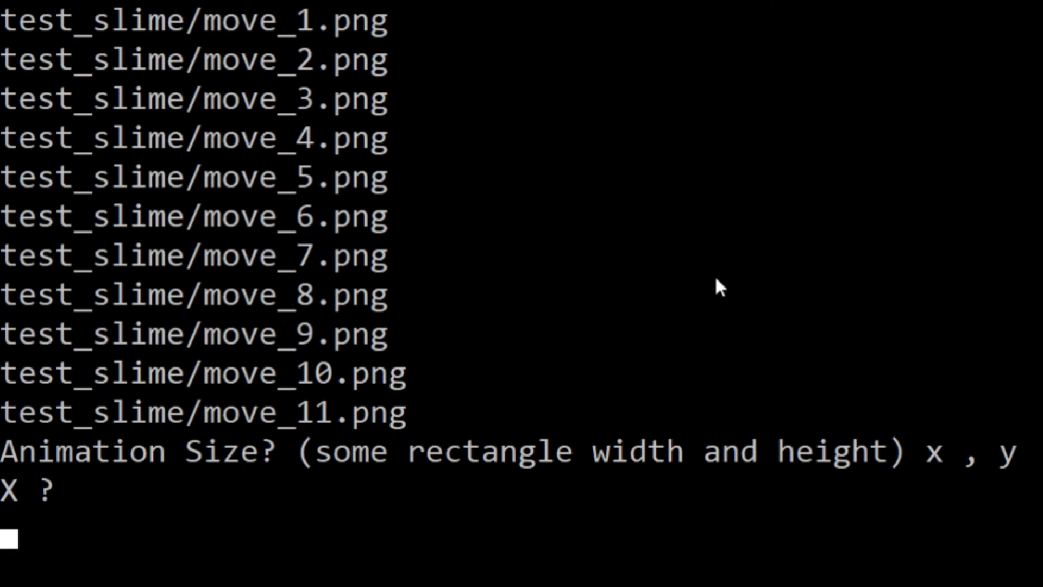
{"action": "type", "text": "64"}
{"action": "key", "text": "Return"}
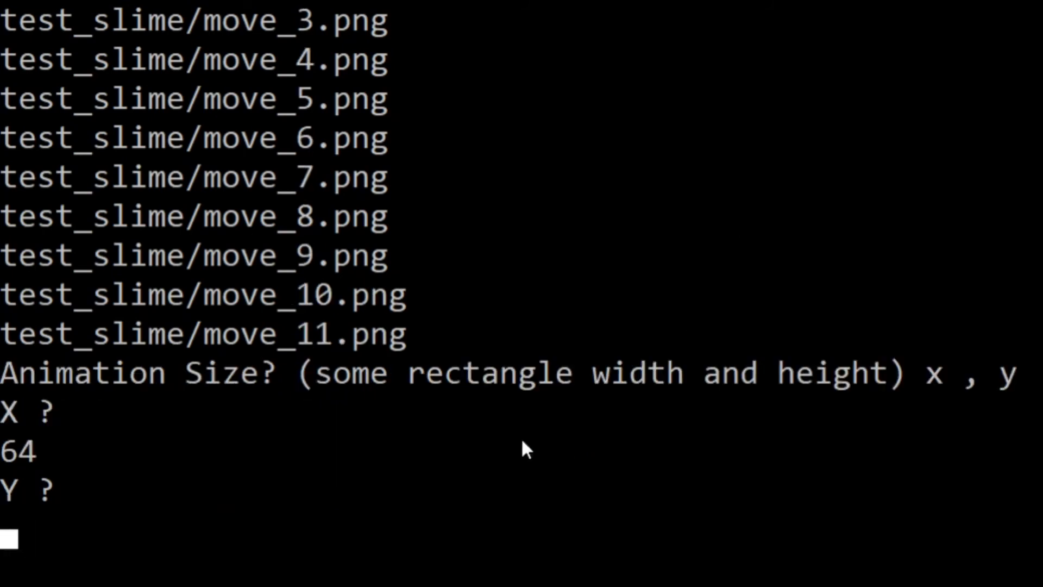
{"action": "type", "text": "64"}
{"action": "key", "text": "Return"}
{"action": "type", "text": "11"}
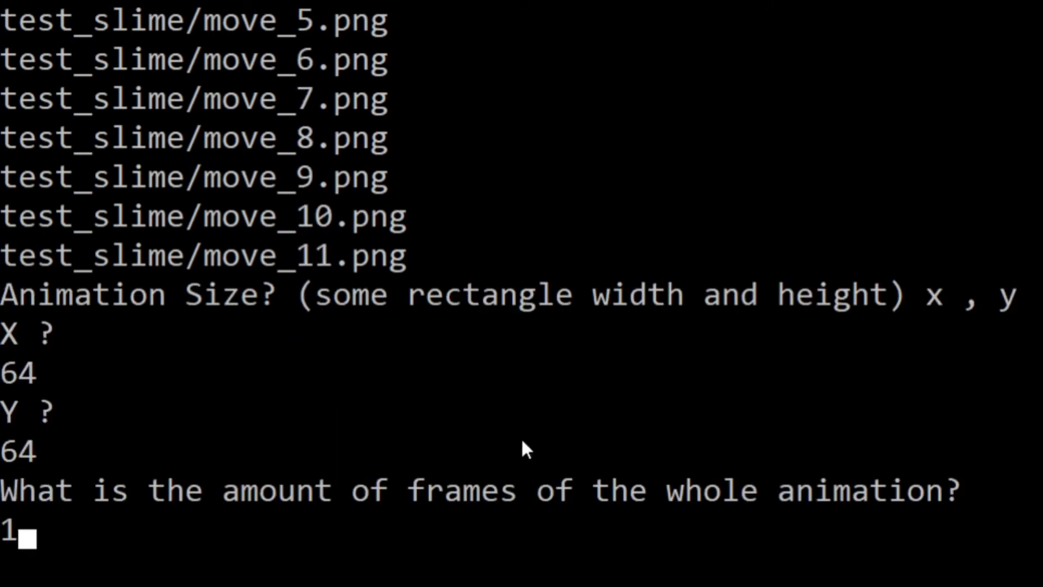
{"action": "key", "text": "Return"}
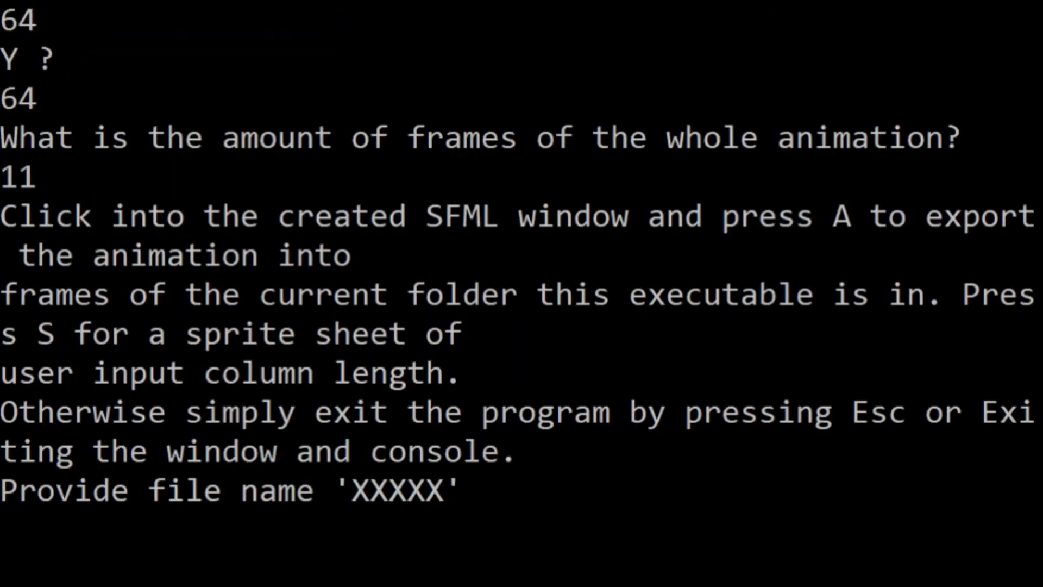
- Export the animation as a spritesheet with file name slime and 5 columns
{"action": "left_click", "coordinate": [323, 529]}
{"action": "left_click", "coordinate": [471, 537]}
{"action": "type", "text": "slime"}
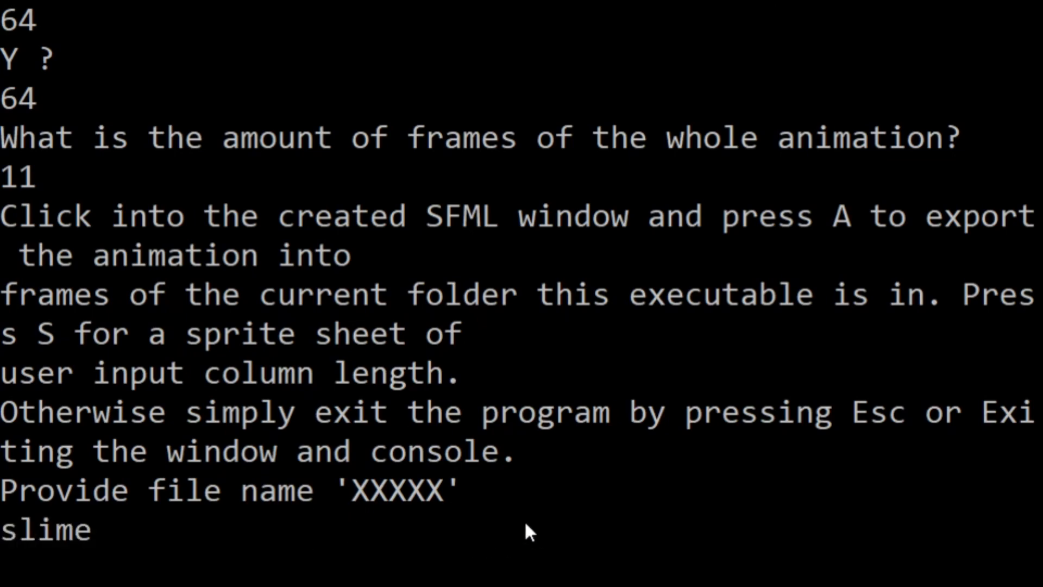
{"action": "key", "text": "Return"}
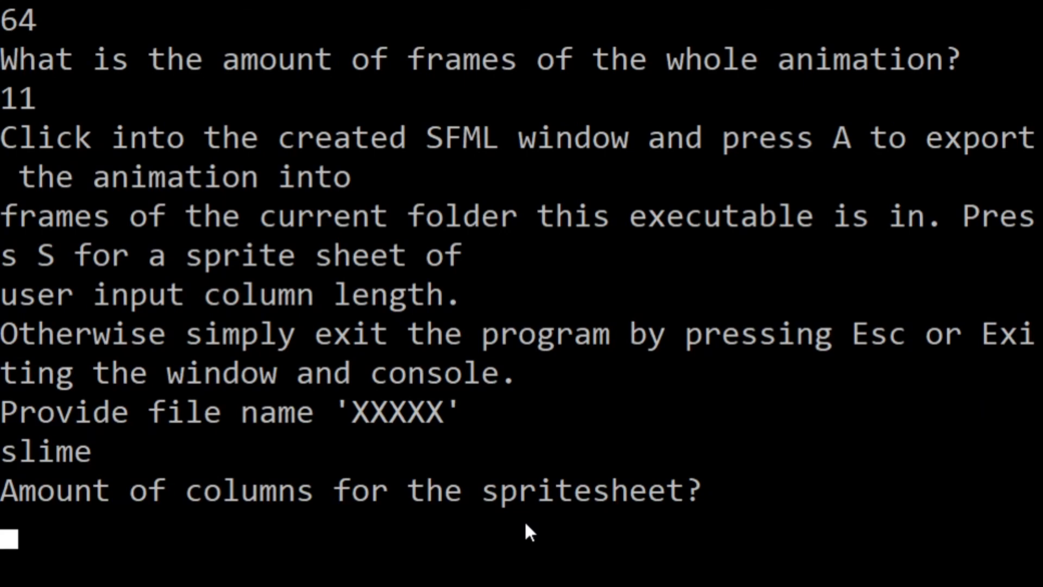
{"action": "type", "text": "5"}
{"action": "key", "text": "Return"}
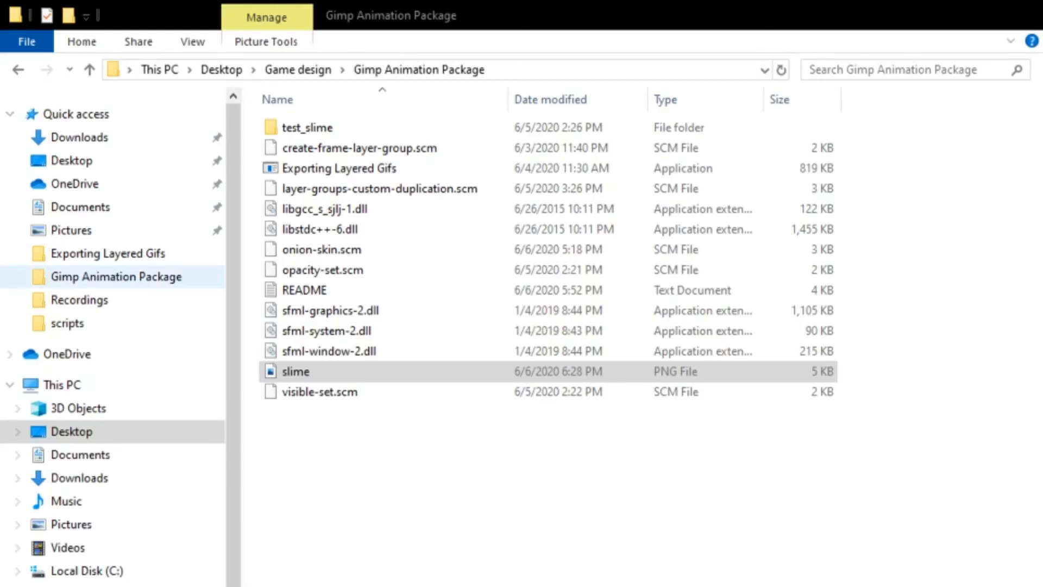
- Delete the exported slime PNG from the Gimp Animation Package folder
{"action": "left_click", "coordinate": [24, 280]}
{"action": "left_click", "coordinate": [353, 374]}
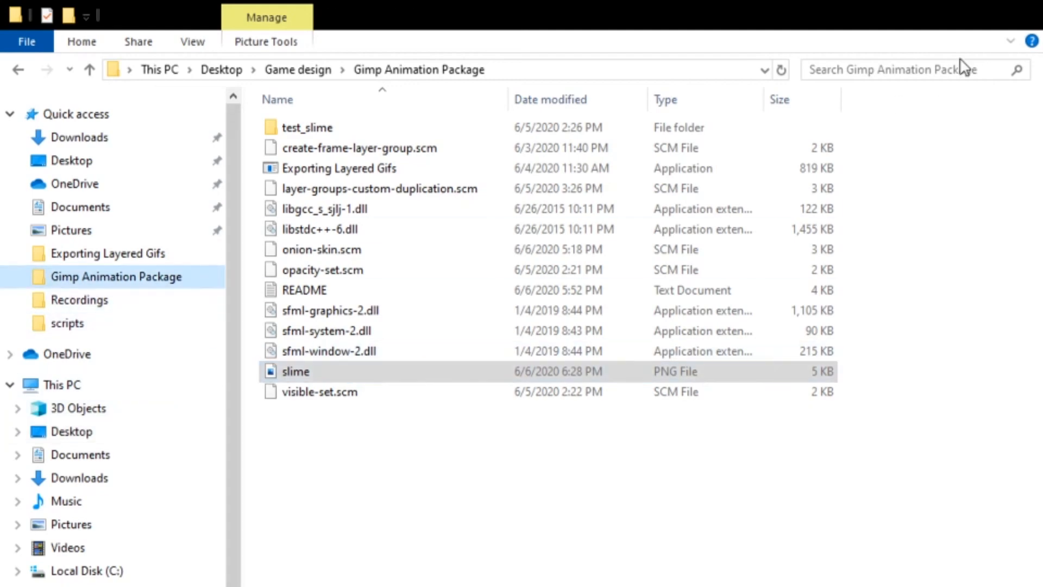
{"action": "key", "text": "Delete"}
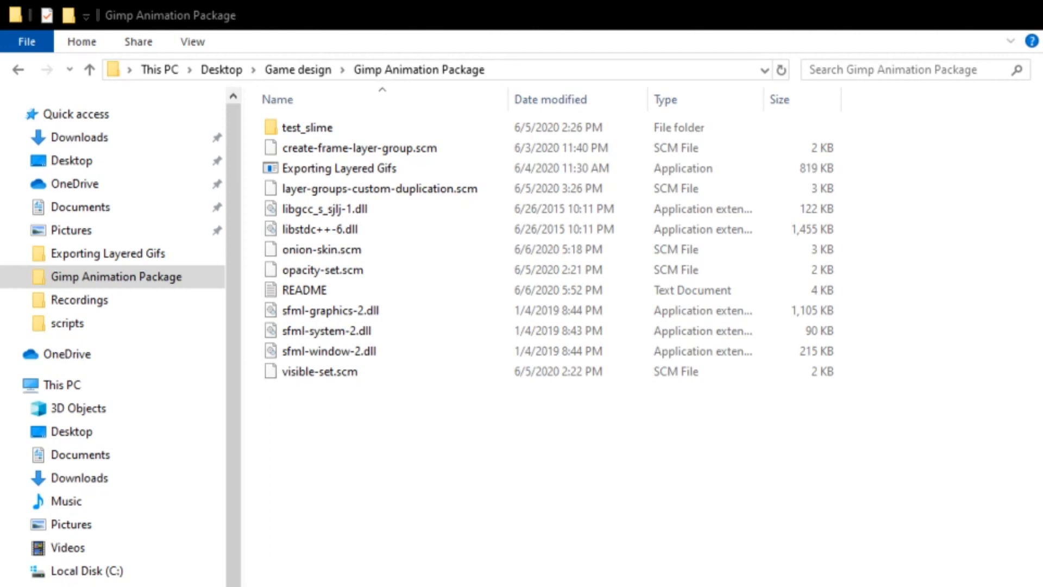
{"action": "key", "text": "alt+Tab"}
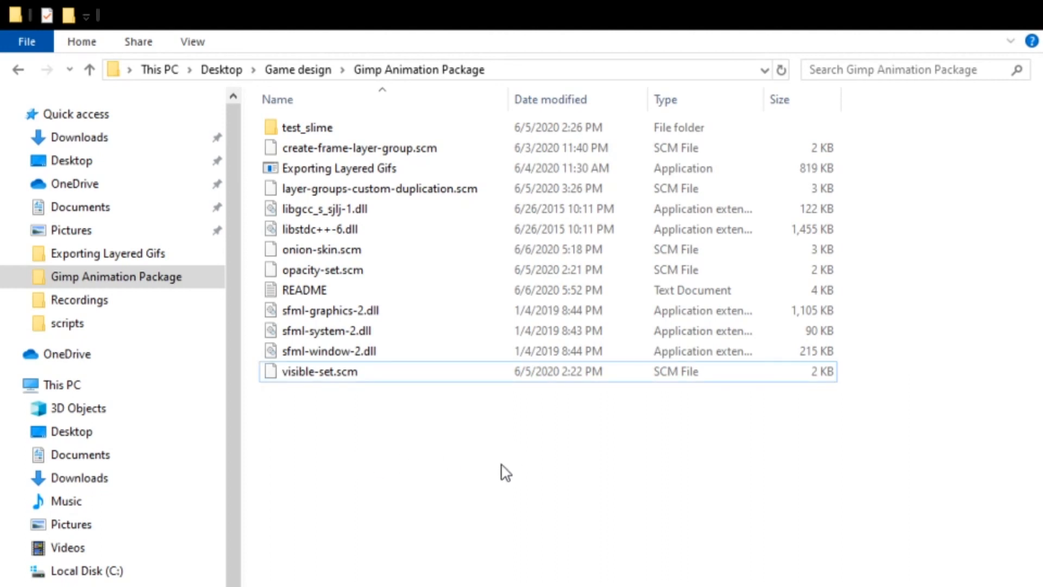